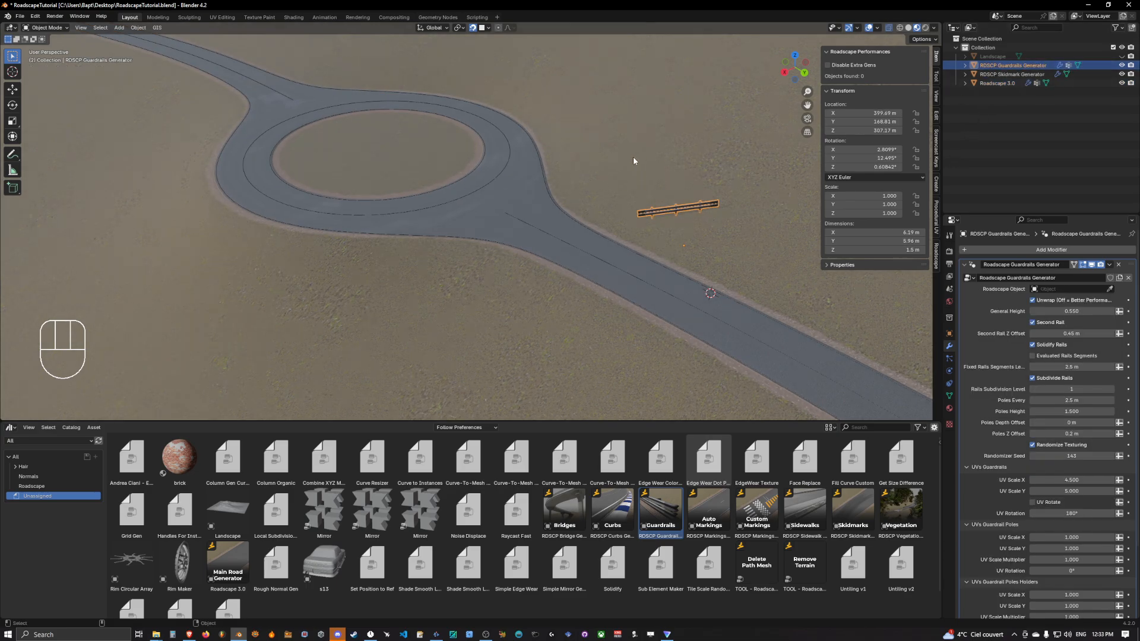
Clear the scale, rotation and location of the RDSCP Guardrails Generator object.
key("alt+s")
key("alt+r")
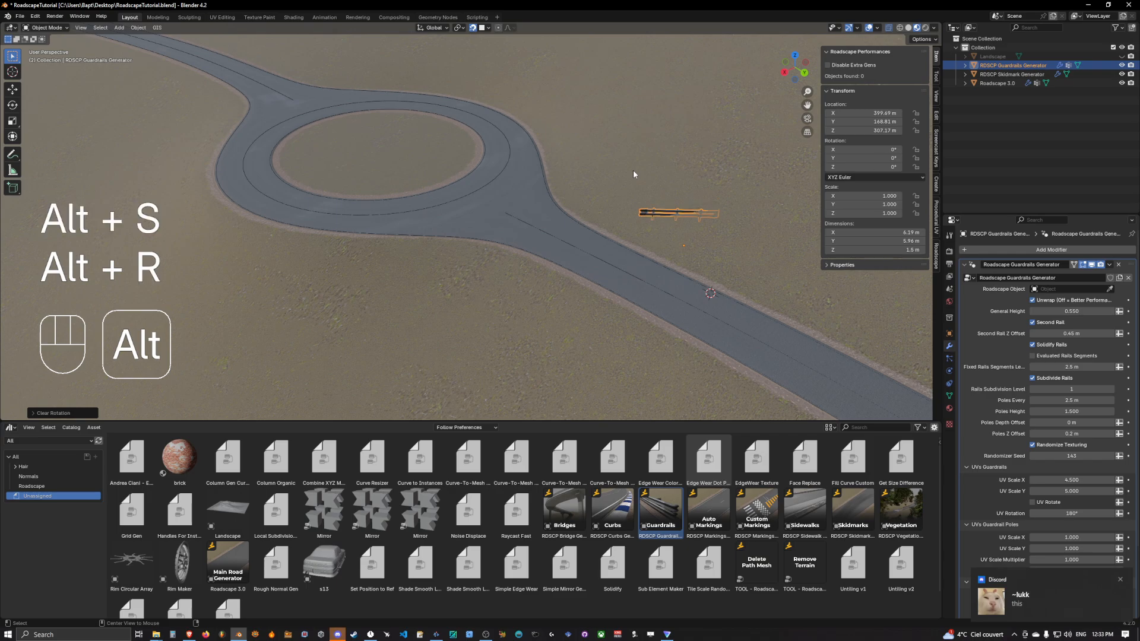
key("alt+g")
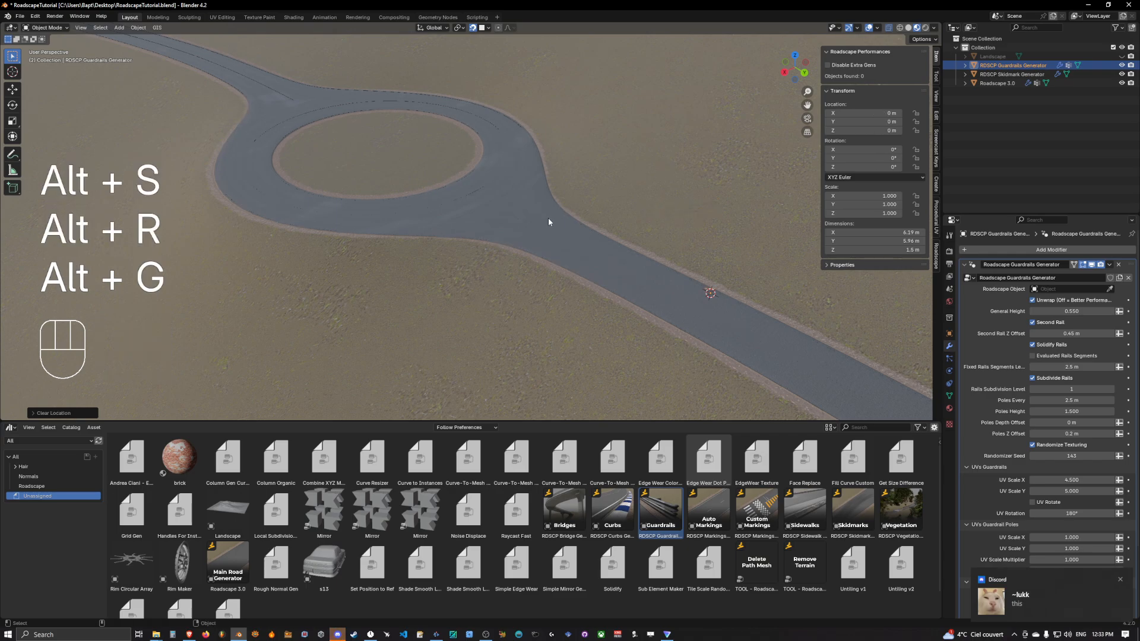
Enter Edit Mode on the guardrail, select its whole mesh and check it briefly in isolation.
key("Tab")
key("a")
key("KP_Divide")
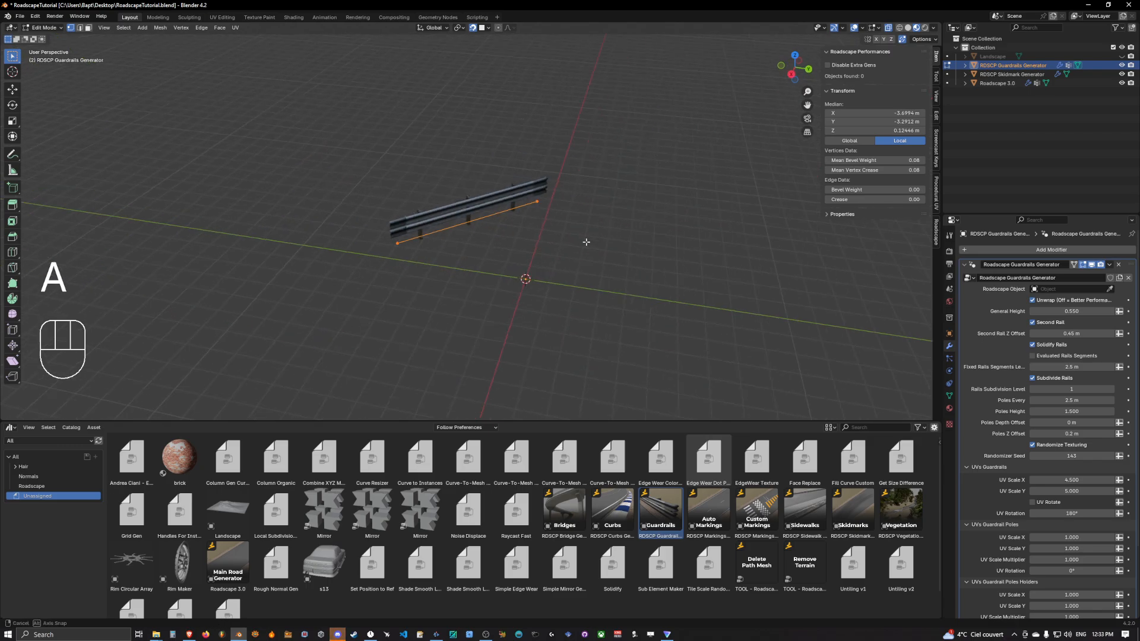
scroll(618, 249, "up", 7)
middle_click_drag(586, 242, 551, 240)
scroll(555, 214, "down", 6)
key("KP_Divide")
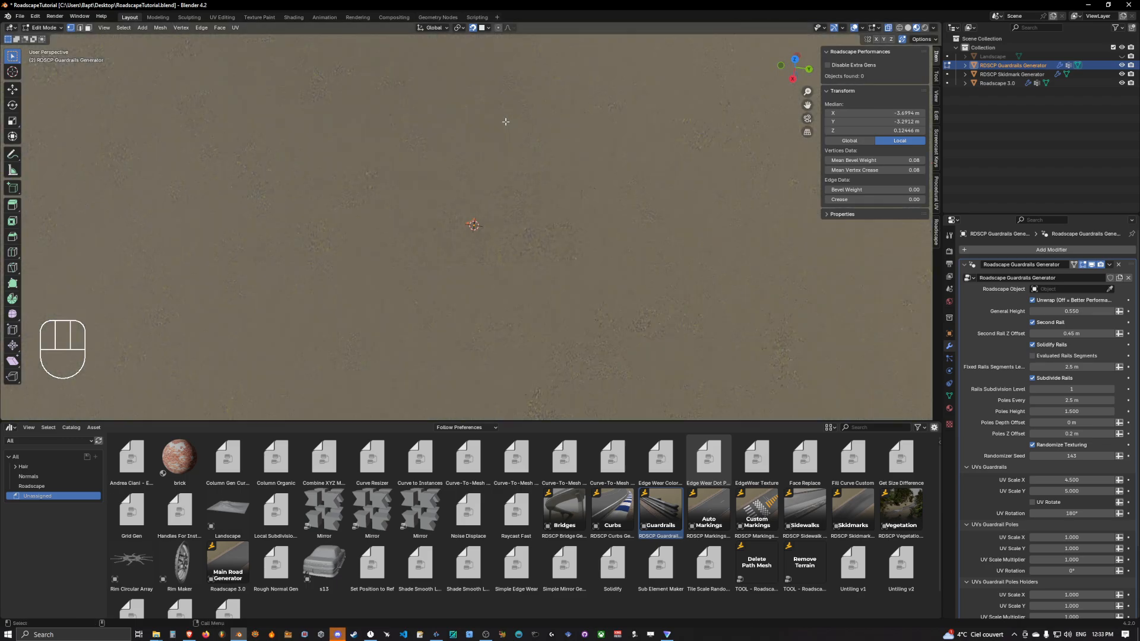
Move the selected guardrail edge from the origin to the roundabout road.
middle_click_drag(553, 203, 511, 142, "shift")
scroll(539, 131, "up", 8)
key("g")
left_click(479, 108)
key("KP_Decimal")
scroll(492, 116, "down", 8)
middle_click_drag(510, 141, 555, 275)
Place the two guardrail end vertices on the outer shoulder between the roundabout and its exit road.
key("g")
key("g")
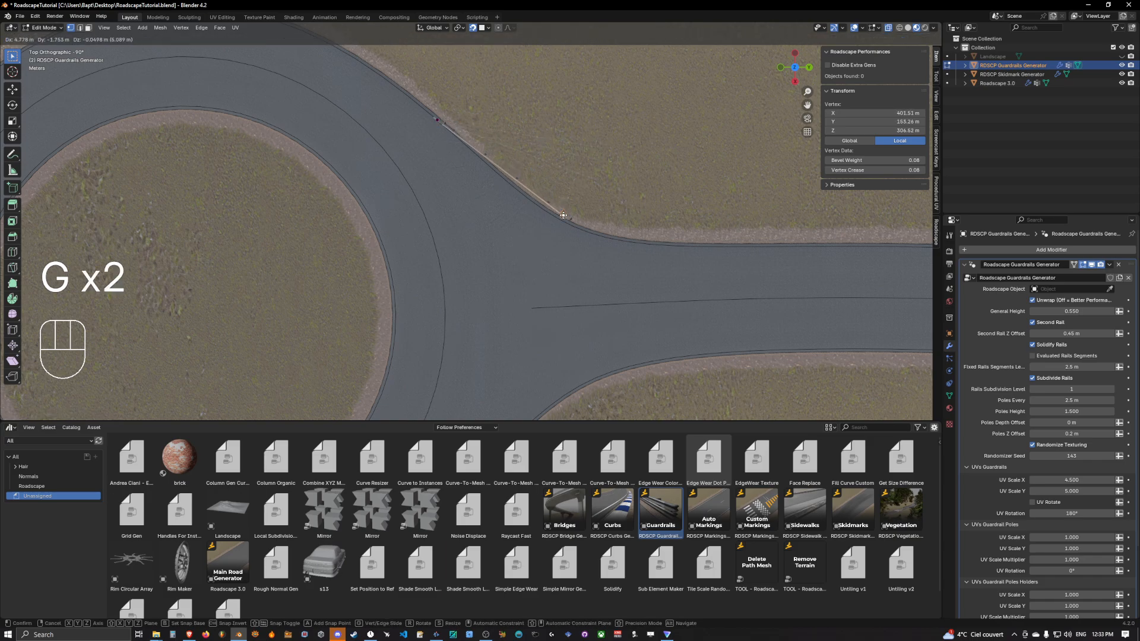
left_click(563, 215)
middle_click_drag(563, 215, 598, 236, "shift")
key("g")
left_click(499, 144)
middle_click_drag(499, 145, 594, 222, "shift")
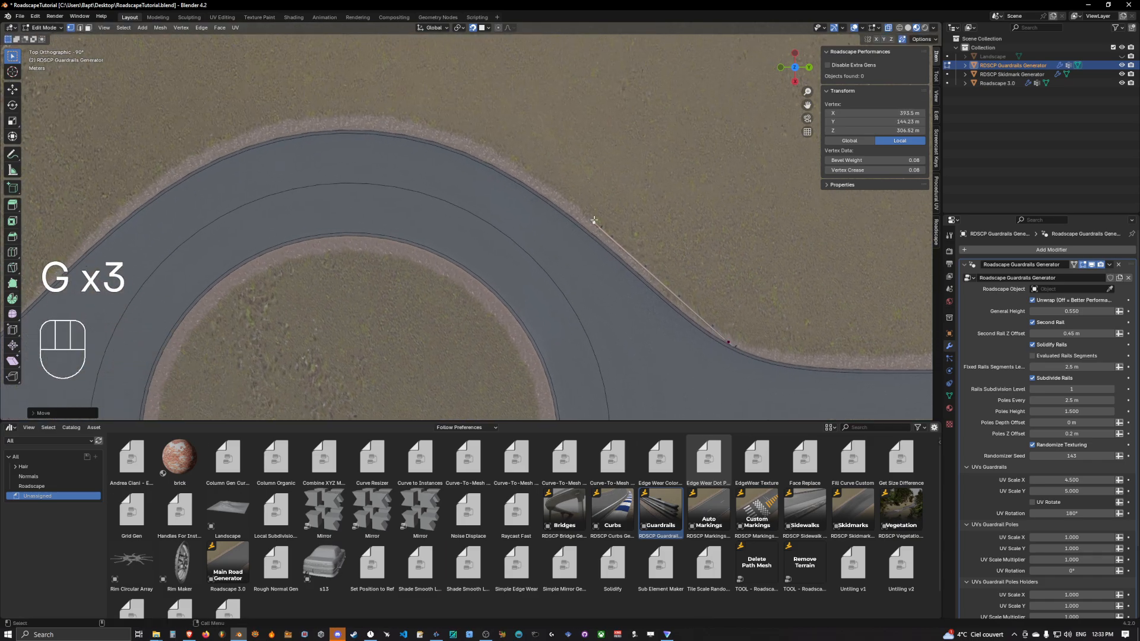
Extrude the guardrail's end vertex in four segments around the upper outer edge of the roundabout.
key("e")
left_click(481, 149)
middle_click_drag(504, 156, 571, 180, "shift")
key("e")
left_click(438, 146)
middle_click_drag(441, 150, 557, 140, "shift")
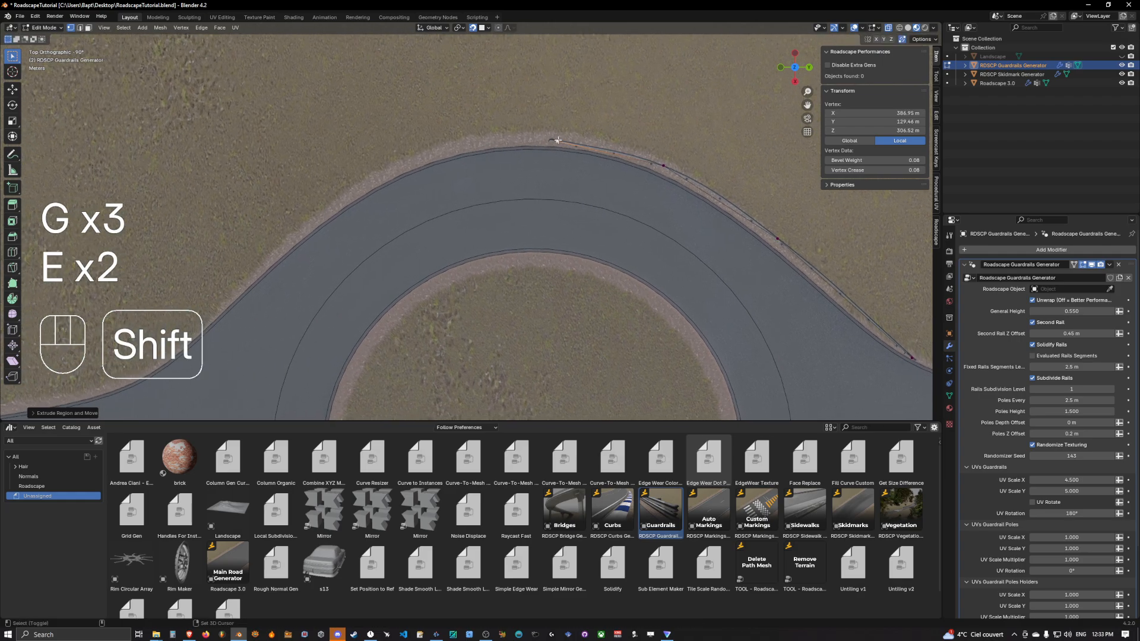
key("e")
left_click(458, 140)
middle_click_drag(468, 141, 553, 114, "shift")
key("e")
left_click(458, 131)
middle_click_drag(463, 135, 548, 100, "shift")
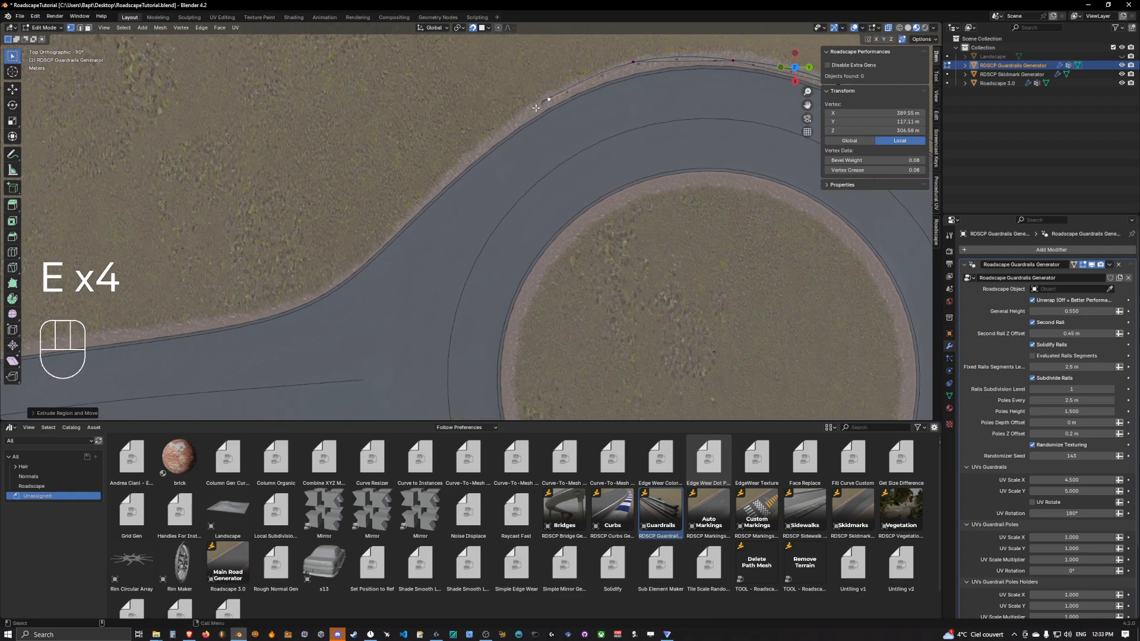
Continue extruding the guardrail in six segments down the roundabout's outer edge and onto the opposite road's shoulder.
key("e")
left_click(466, 148)
middle_click_drag(443, 165, 537, 123, "shift")
key("e")
left_click(488, 169)
middle_click_drag(488, 169, 538, 129, "shift")
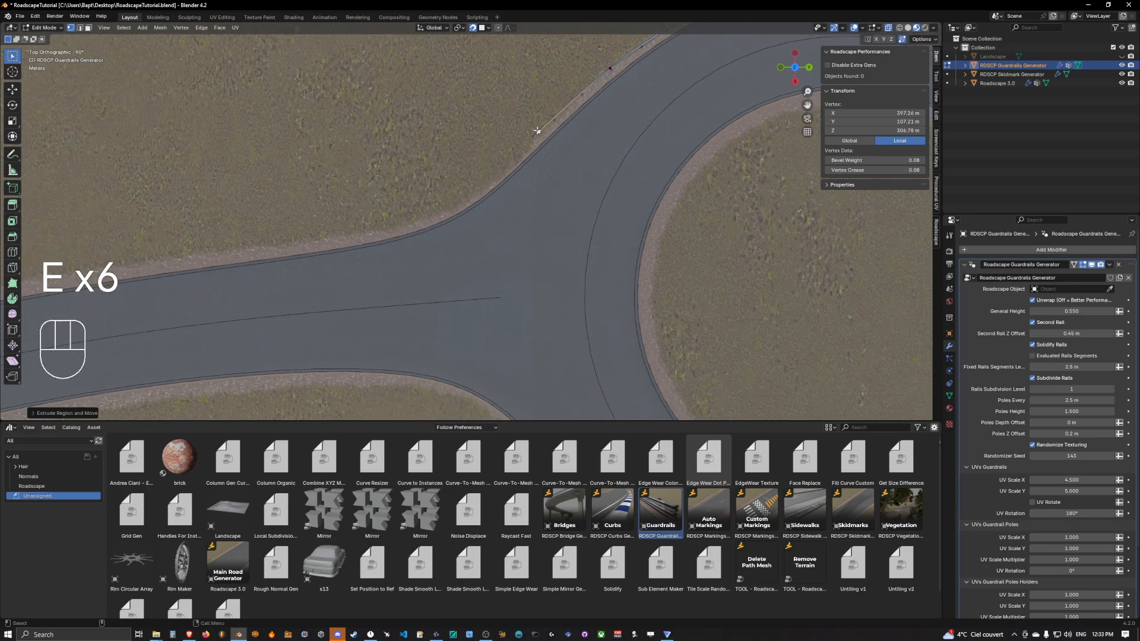
key("e")
left_click(487, 183)
key("e")
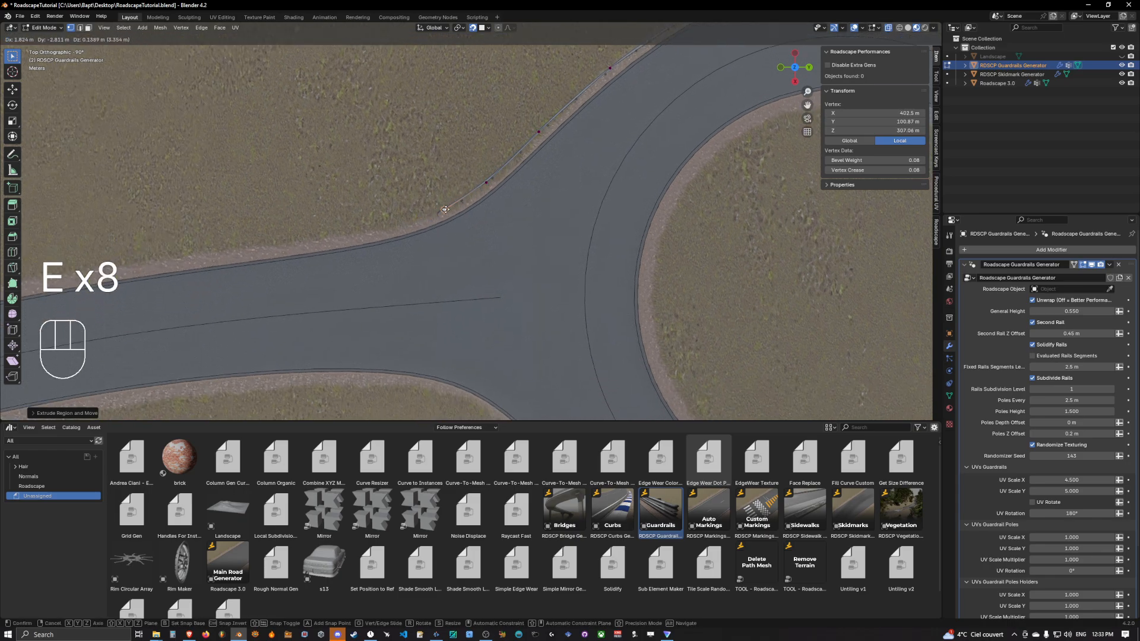
left_click(449, 208)
key("e")
left_click(378, 231)
key("e")
left_click(319, 241)
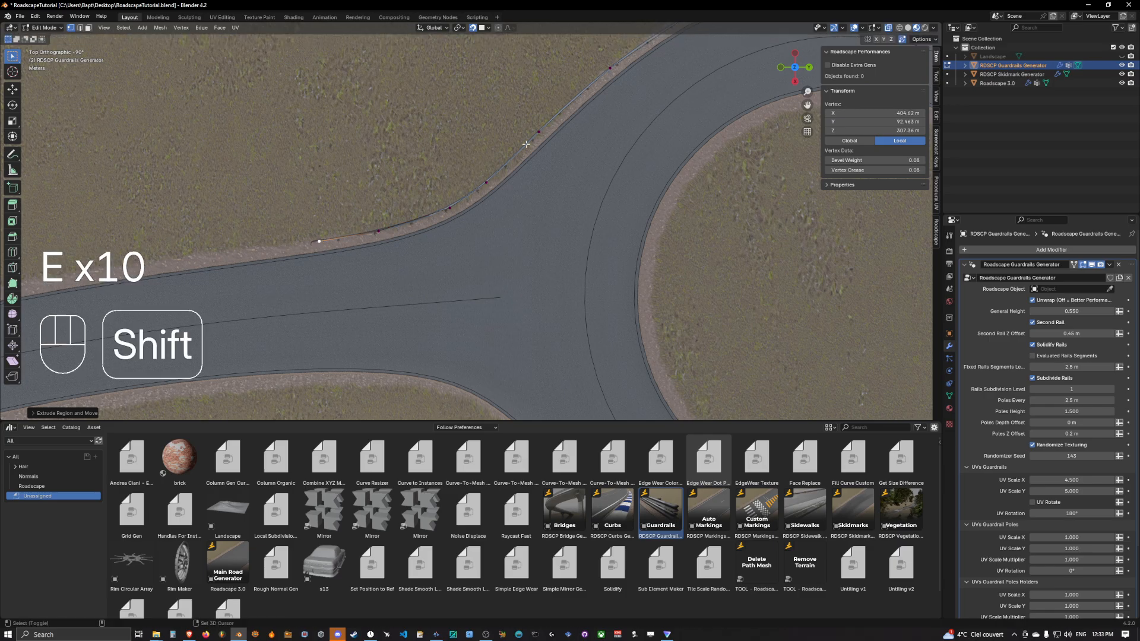
Reposition individual guardrail vertices on the roundabout's upper curve to follow the shoulder more closely.
middle_click_drag(526, 144, 390, 121, "shift")
key("g")
left_click(481, 139)
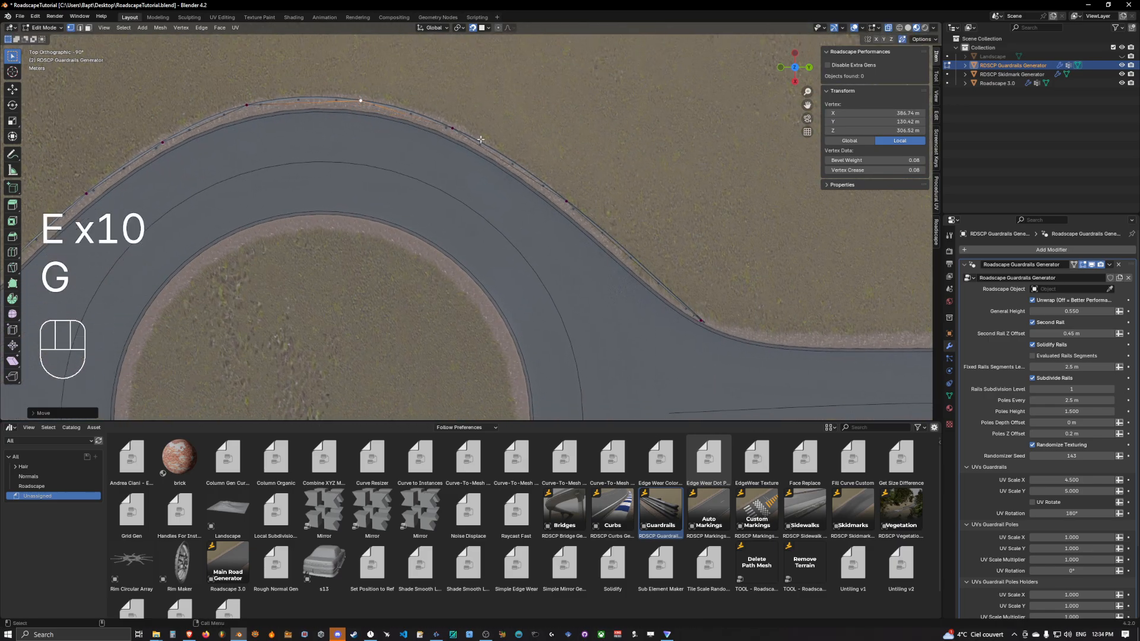
middle_click_drag(481, 140, 395, 89, "shift")
left_click(414, 113)
key("g")
left_click(416, 111)
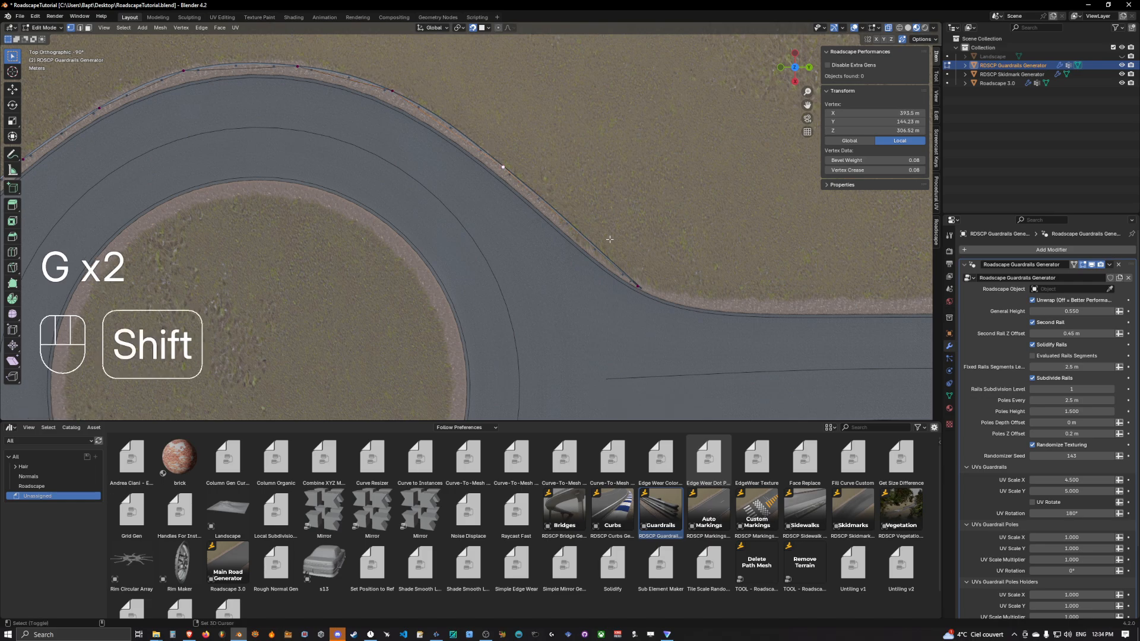
Extrude three guardrail segments from the starting vertex along the upper shoulder of the exit road.
middle_click_drag(610, 240, 553, 225, "shift")
key("e")
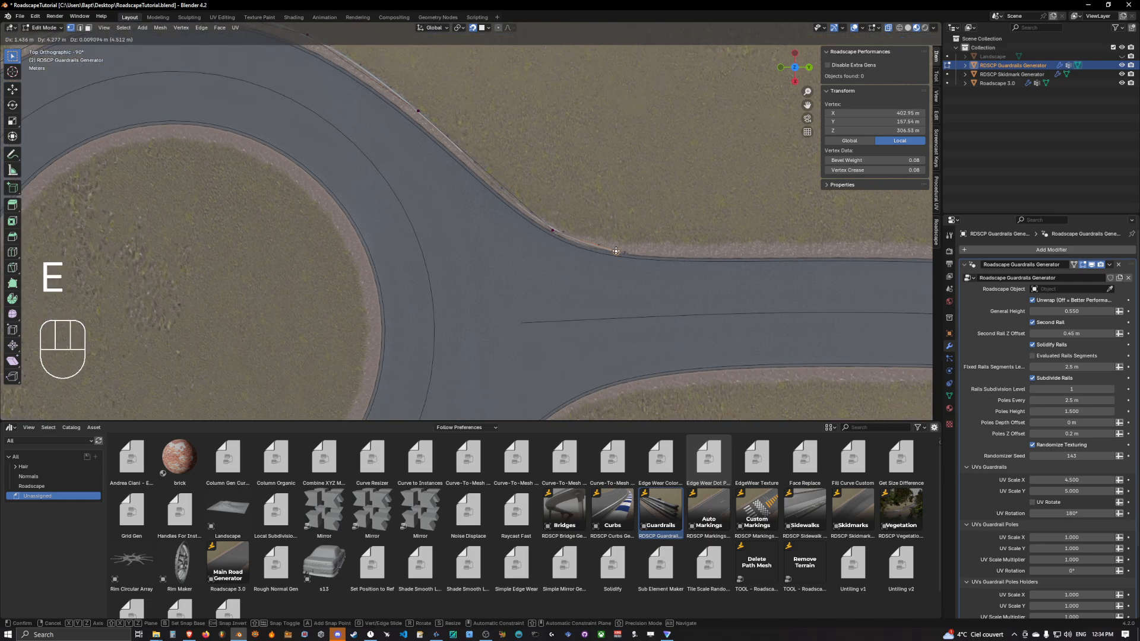
left_click(609, 244)
key("e")
left_click(701, 250)
key("e")
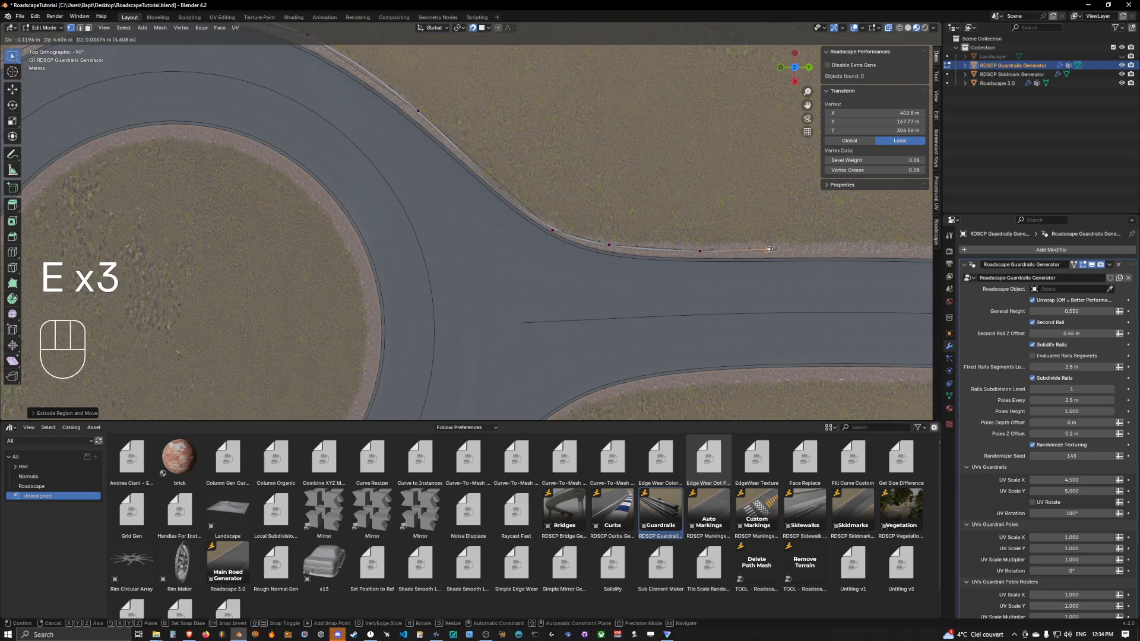
left_click(774, 250)
Move the two guardrail vertices at the exit road's upper corner to smooth the bend along the shoulder.
key("g")
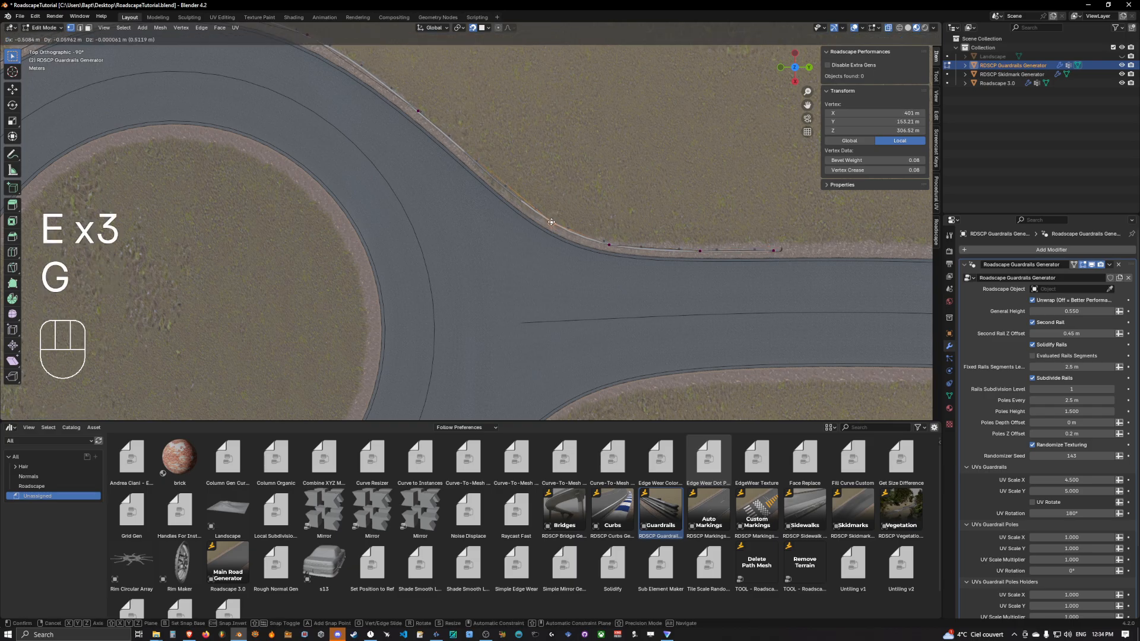
left_click(552, 222)
middle_click_drag(551, 222, 505, 210, "shift")
left_click(562, 232)
key("g")
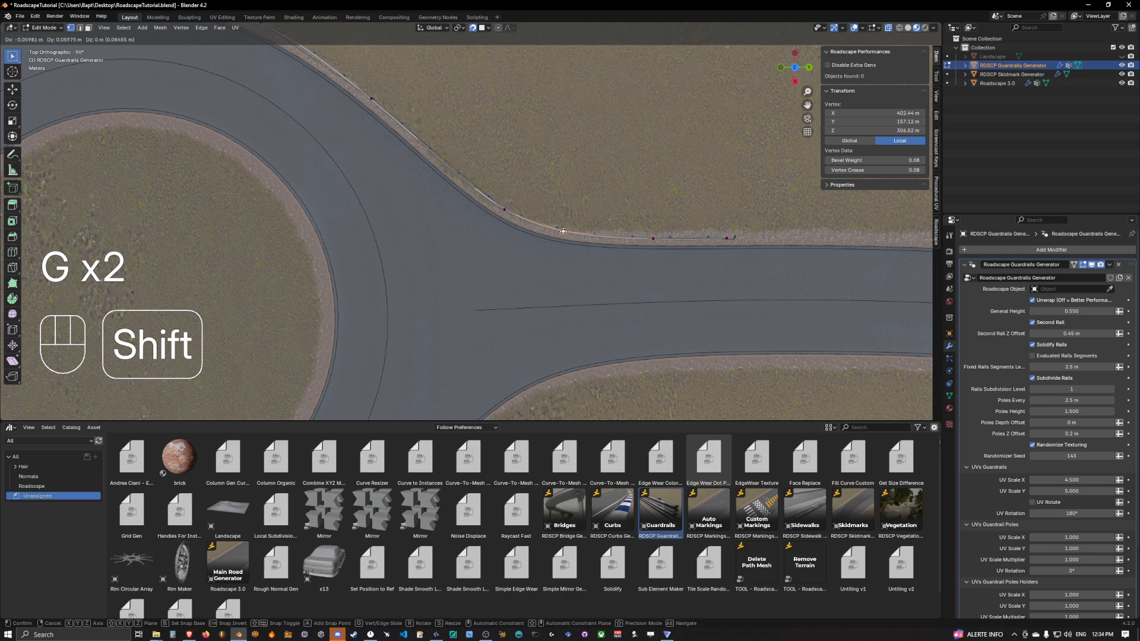
left_click(563, 231)
Examine how the guardrail follows the road edge from an angled view.
middle_click_drag(563, 231, 512, 178)
scroll(570, 230, "down", 2)
middle_click_drag(512, 179, 470, 155, "shift")
scroll(470, 155, "up", 4)
middle_click_drag(470, 156, 501, 169)
key("KP_5")
scroll(579, 181, "up", 2)
scroll(522, 180, "down", 3)
scroll(621, 117, "up", 2)
Duplicate a guardrail edge and place the copy beside the lower shoulder of the exit road.
middle_click_drag(501, 170, 588, 225, "shift")
scroll(504, 192, "up", 1)
key("2")
left_click(504, 199)
middle_click_drag(588, 224, 496, 140, "shift")
scroll(496, 140, "down", 2)
key("shift+d")
left_click(742, 289)
middle_click_drag(743, 289, 564, 262, "shift")
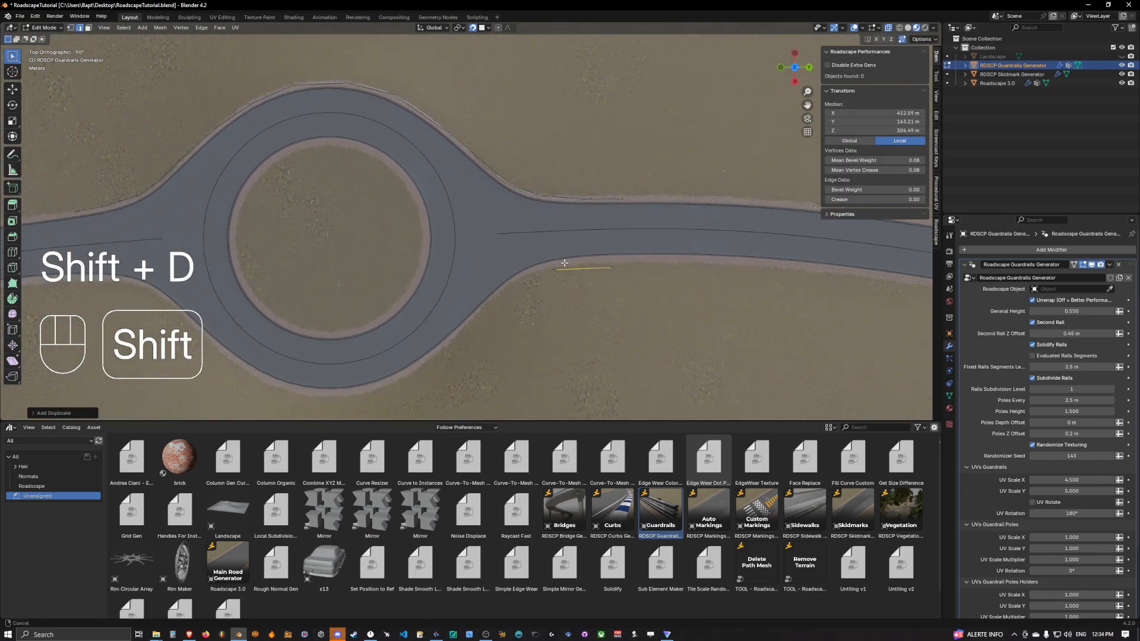
Move the end vertices of the duplicated guardrail edge onto the exit road's lower shoulder.
scroll(564, 263, "up", 3)
key("1")
left_click(588, 261)
key("g")
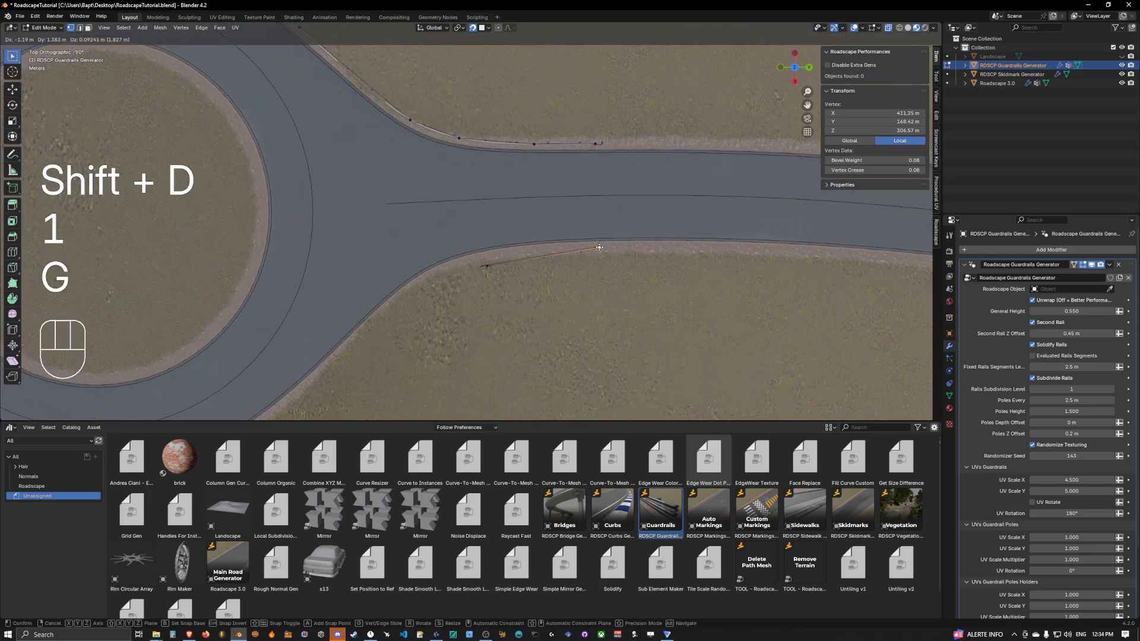
key("g")
middle_click_drag(525, 253, 584, 239, "shift")
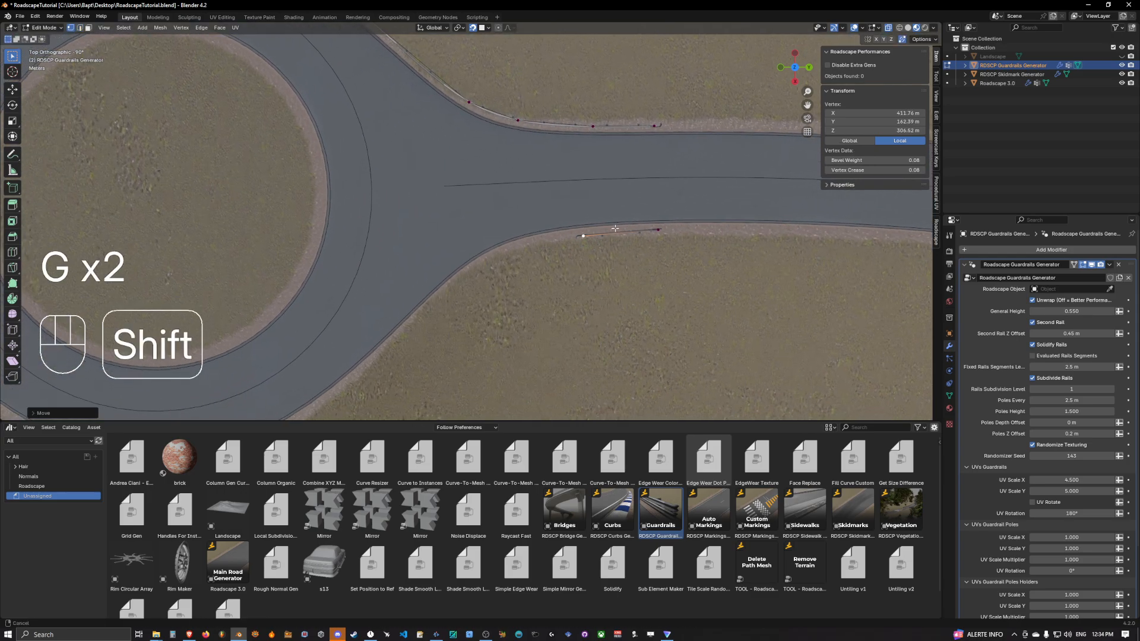
Extrude two segments from the duplicated edge around the exit road's lower corner.
key("e")
key("e")
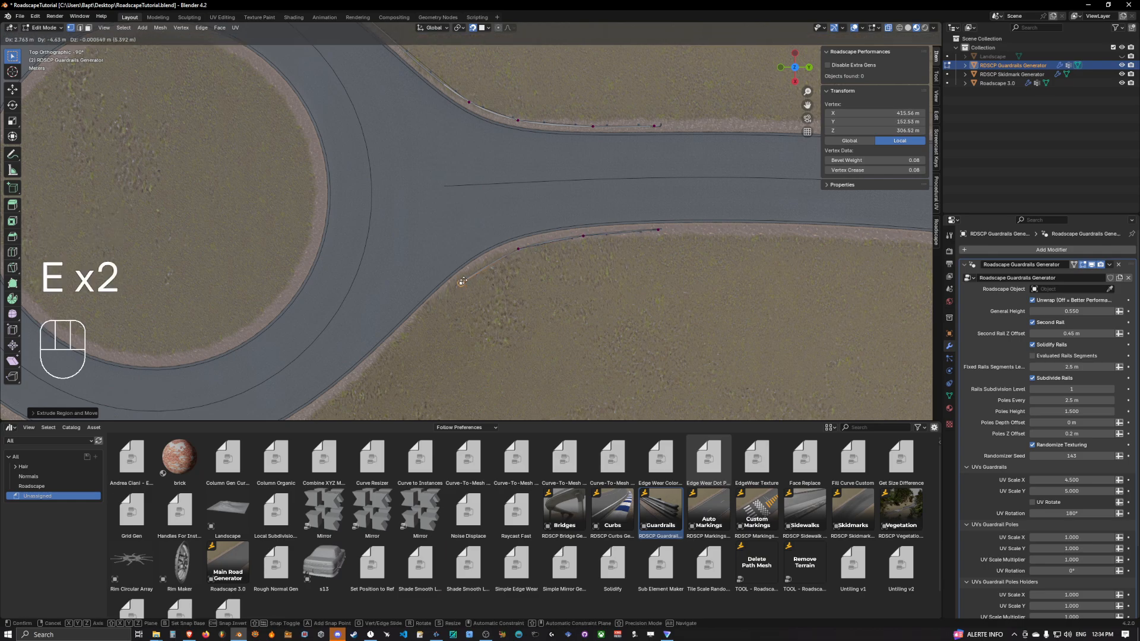
left_click(481, 268)
Reposition the new guardrail's vertices one by one to fit the curve of the exit road's lower corner.
left_click(519, 249)
key("g")
left_click(516, 246)
left_click(582, 236)
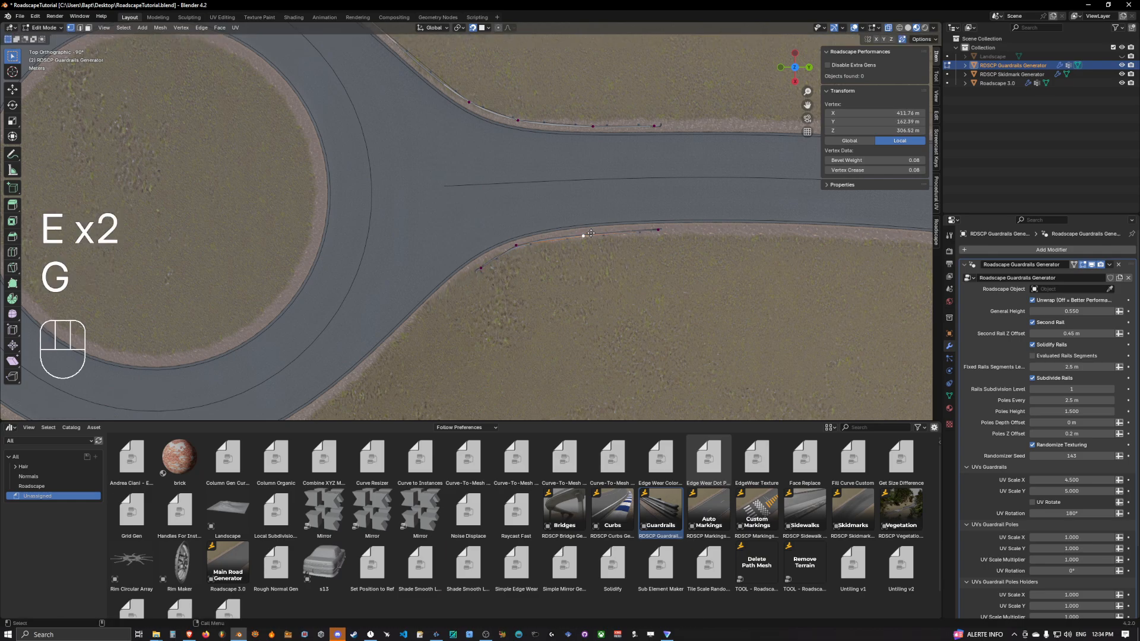
key("g")
left_click(590, 233)
left_click(658, 229)
key("g")
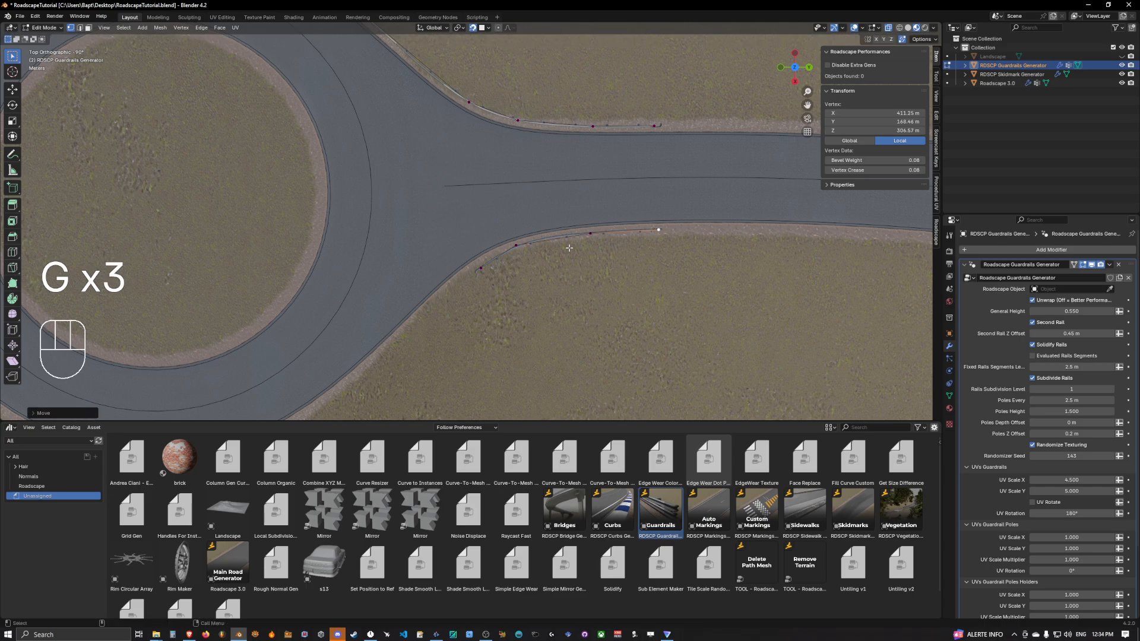
key("g")
left_click(472, 270)
Extrude one more guardrail segment from the lower corner toward the roundabout's lower edge.
key("e")
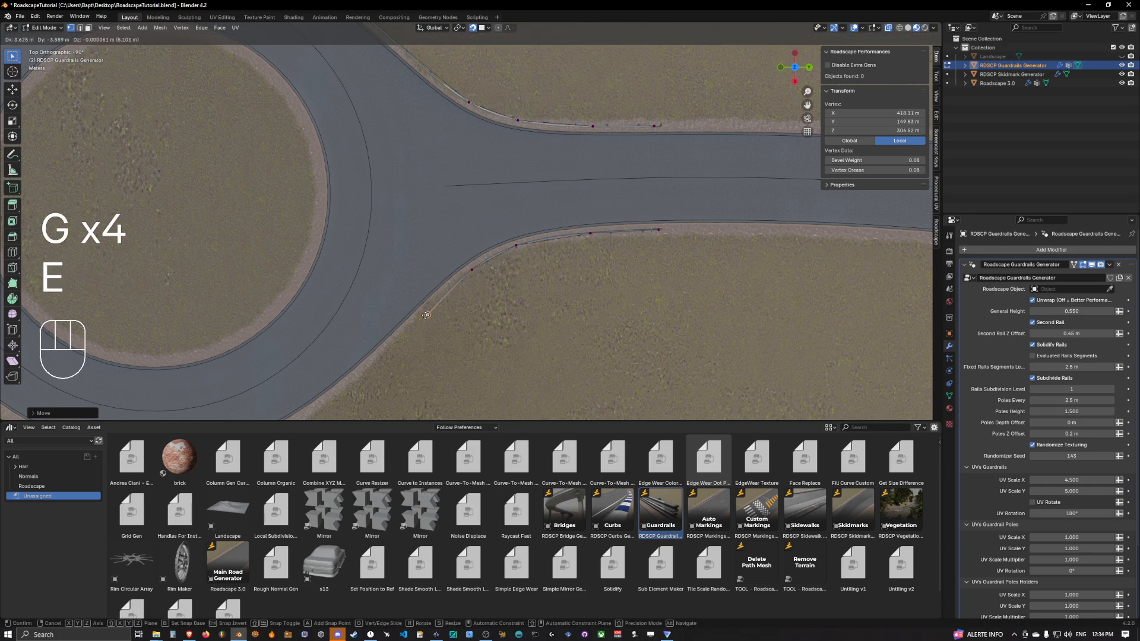
left_click(426, 315)
middle_click_drag(426, 315, 558, 202, "shift")
Duplicate the last guardrail edge and fit both ends of the copy farther along the shoulder, leaving a small gap.
key("2")
left_click(605, 173)
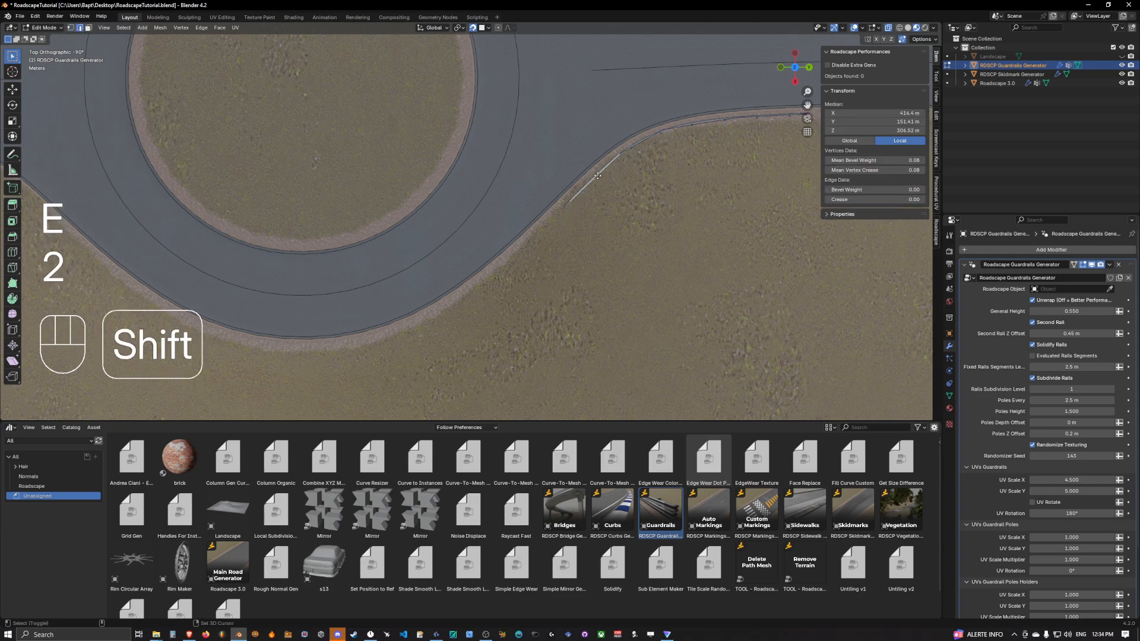
key("shift+d")
left_click(528, 252)
key("g")
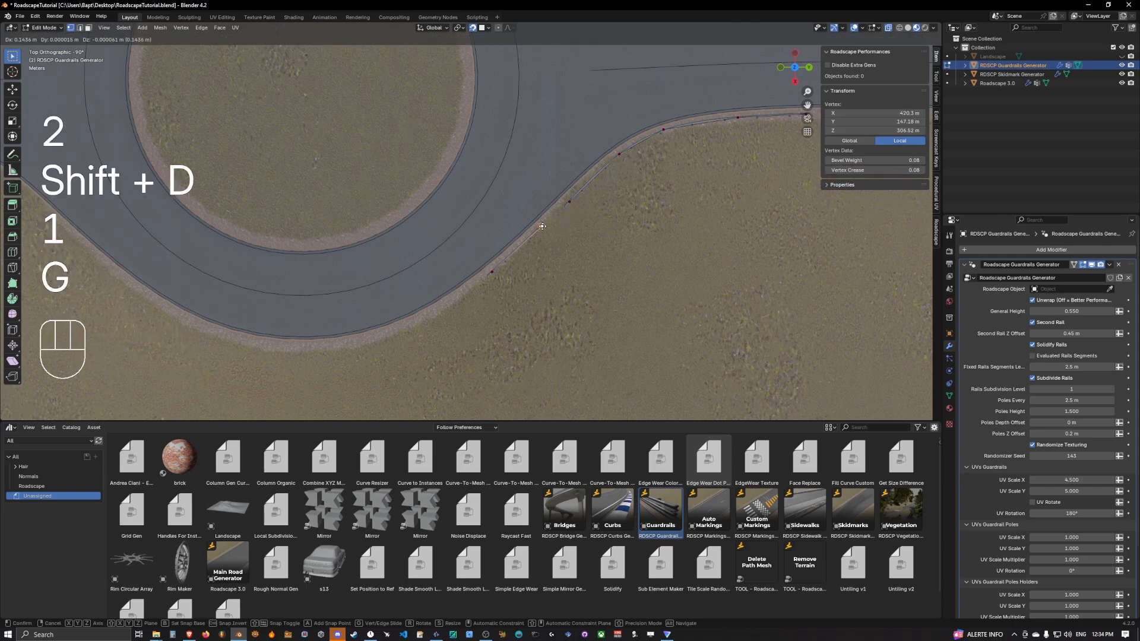
left_click(538, 229)
key("g")
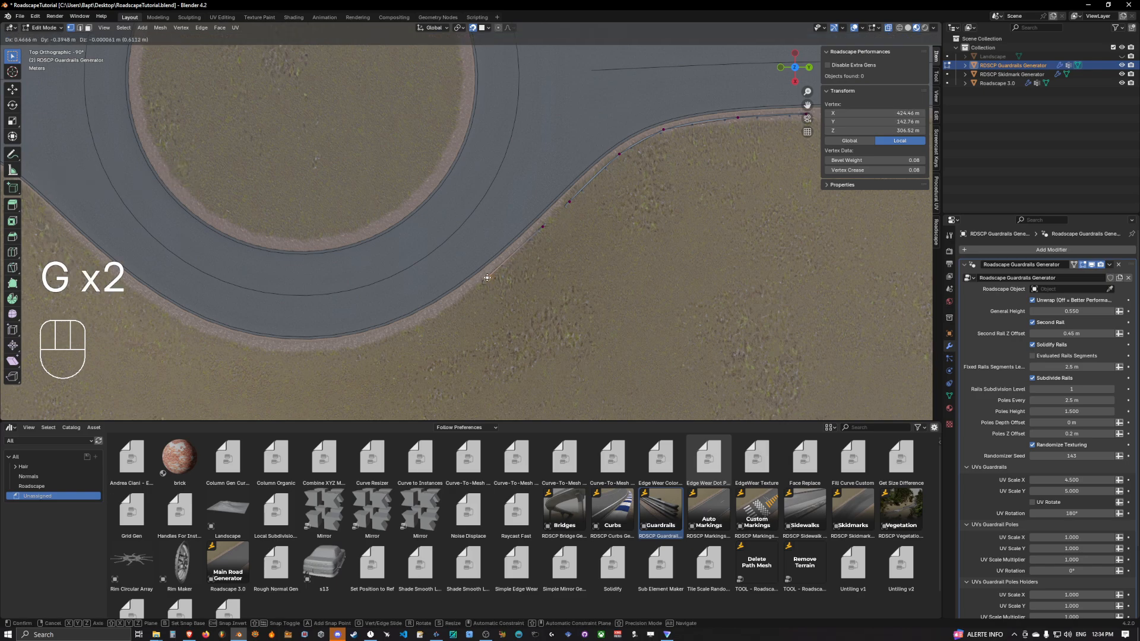
left_click(487, 278)
Extrude the second copy in five segments around the roundabout's lower outer edge toward the opposite road.
key("e")
left_click(426, 316)
middle_click_drag(426, 316, 576, 270, "shift")
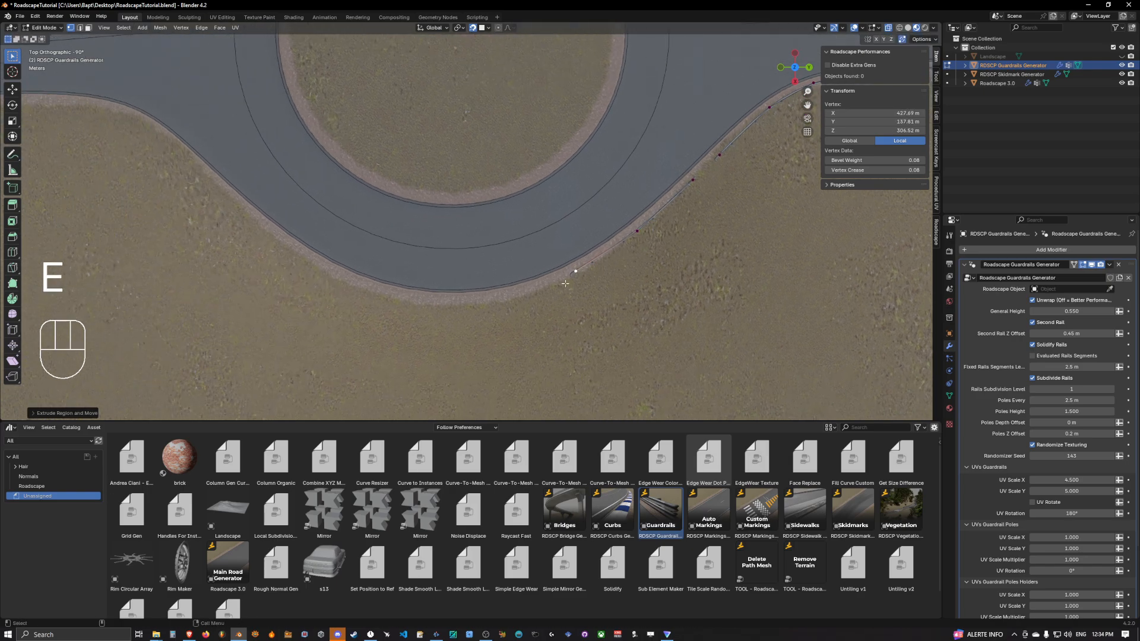
key("e")
left_click(498, 298)
key("e")
left_click(419, 300)
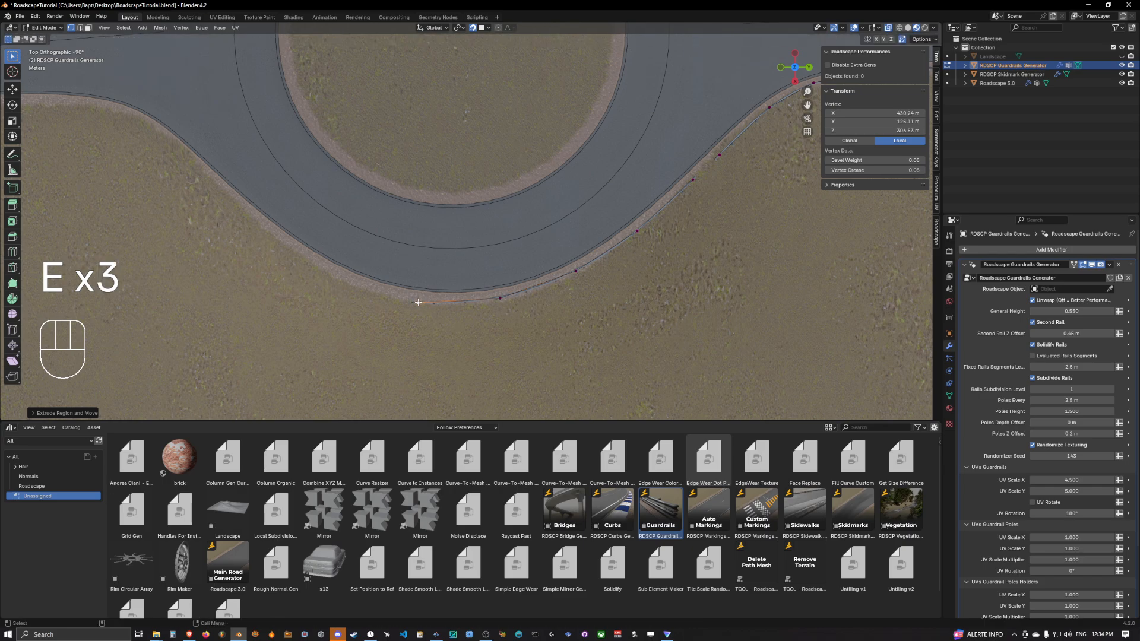
middle_click_drag(420, 300, 577, 298, "shift")
key("e")
left_click(471, 260)
middle_click_drag(471, 260, 560, 295, "shift")
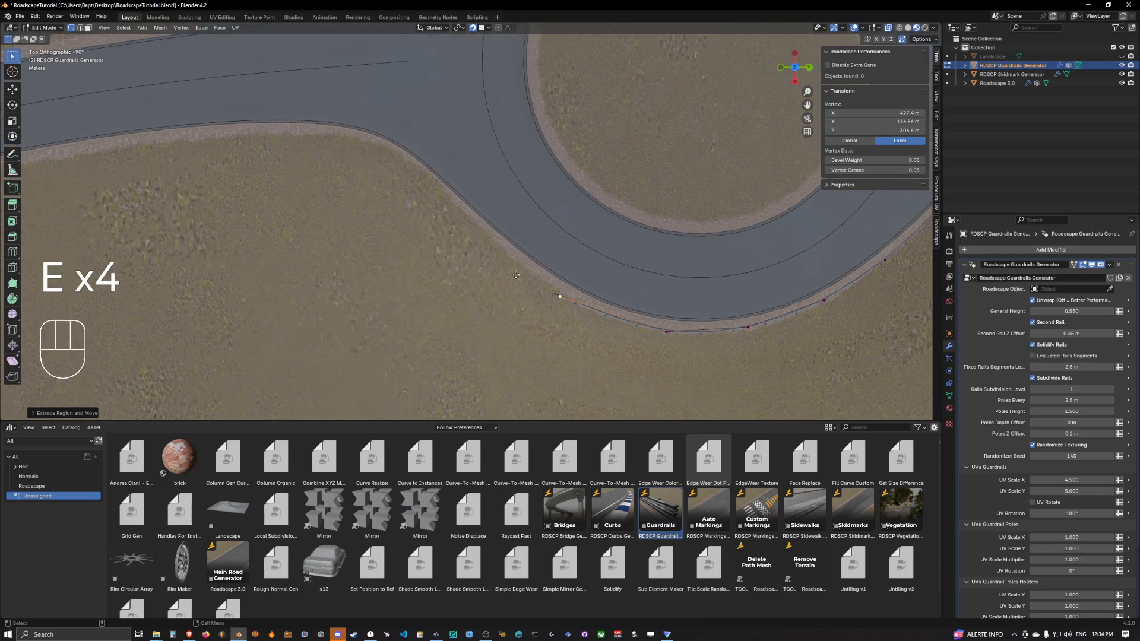
key("e")
left_click(462, 214)
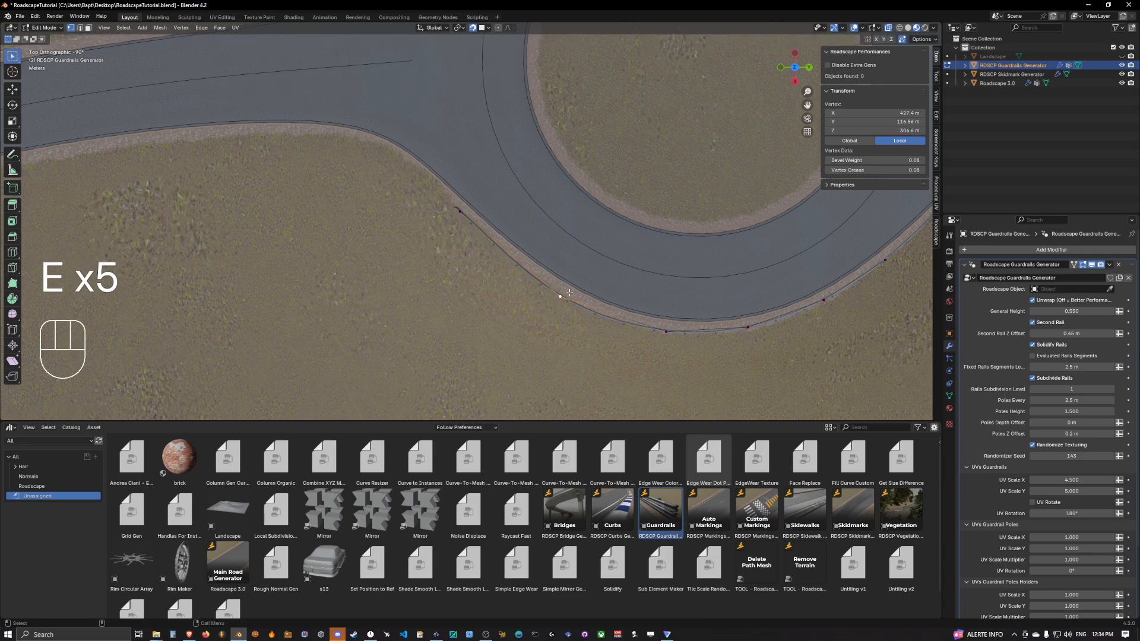
Adjust two guardrail vertices on the roundabout's lower curve to match the shoulder.
key("g")
key("g")
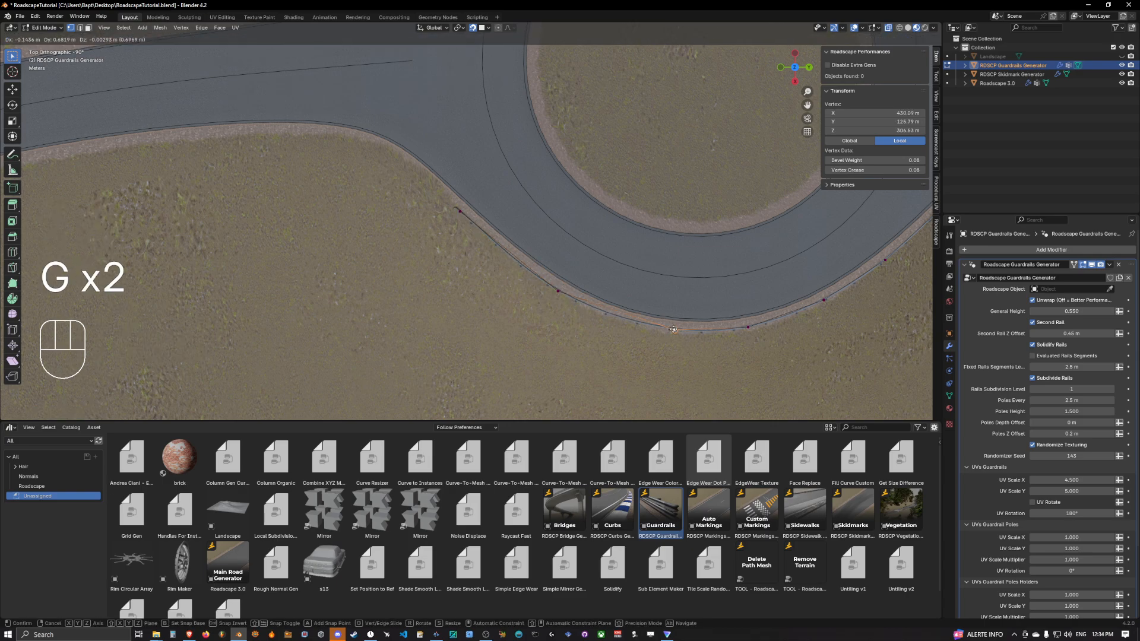
left_click(661, 329)
middle_click_drag(531, 257, 591, 287, "shift")
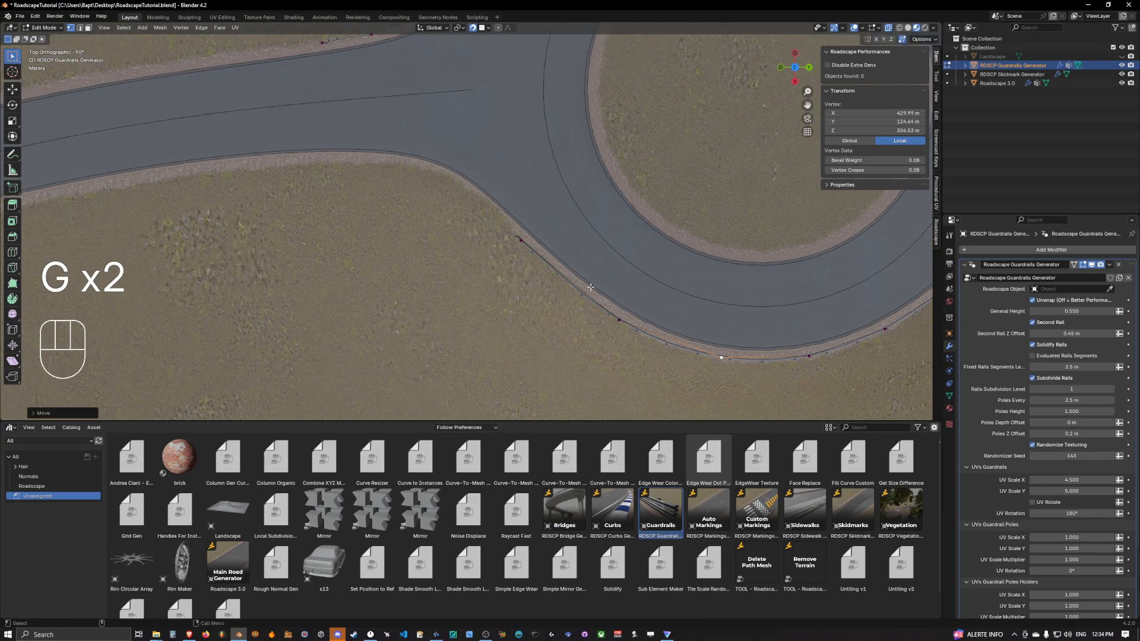
Extrude the guardrail in four segments around the corner and along the connecting road's lower shoulder.
key("e")
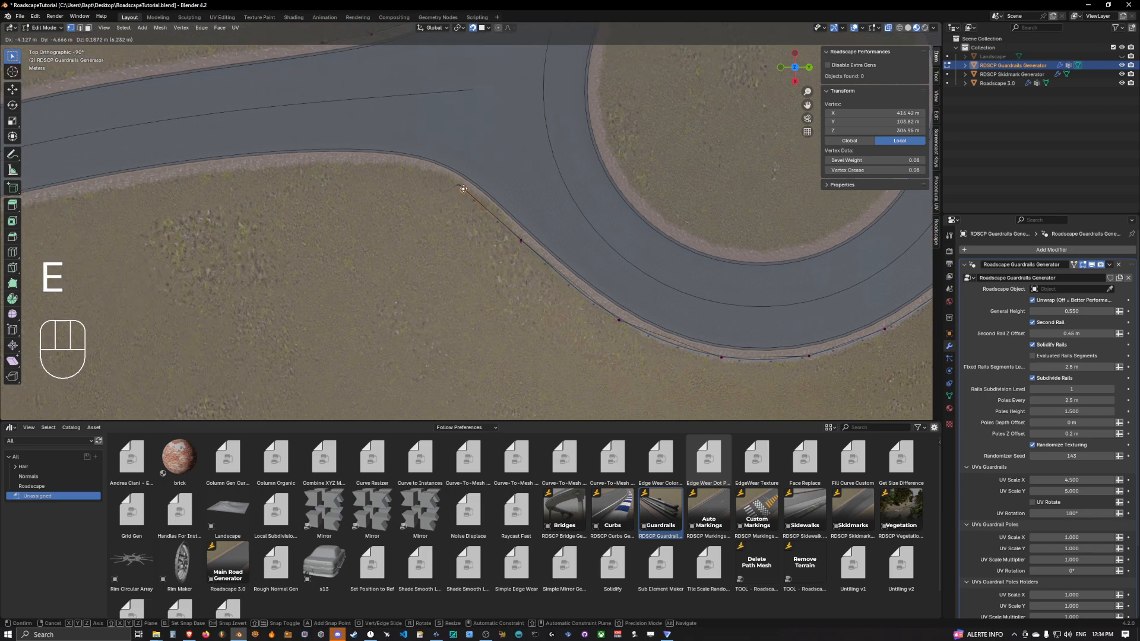
left_click(463, 188)
middle_click_drag(463, 189, 618, 214, "shift")
key("e")
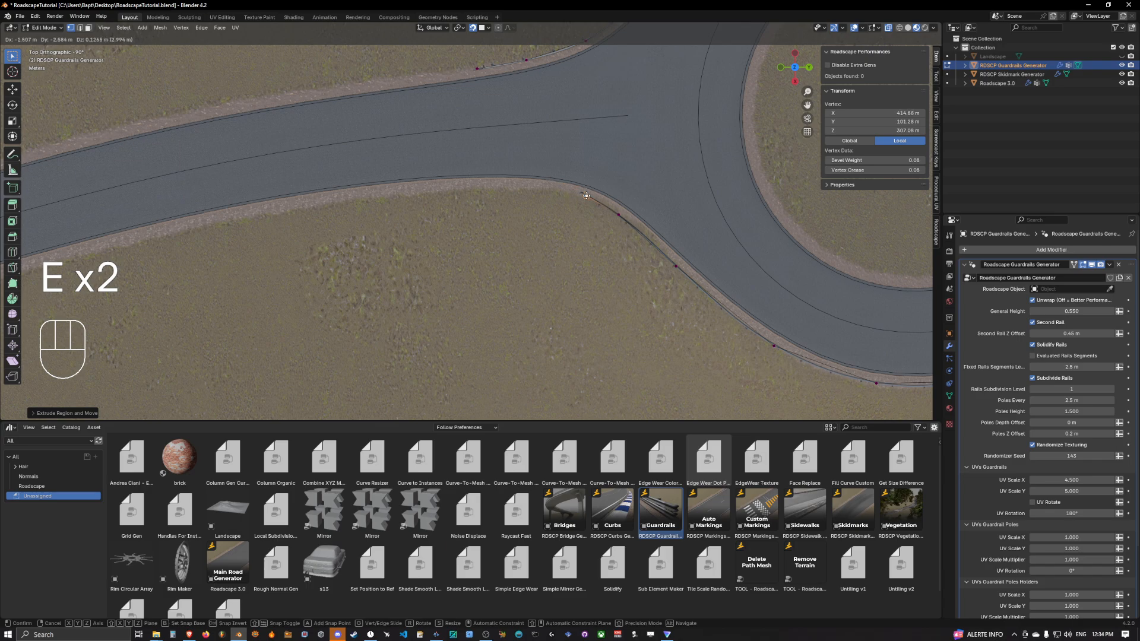
left_click(586, 195)
key("e")
left_click(511, 184)
key("e")
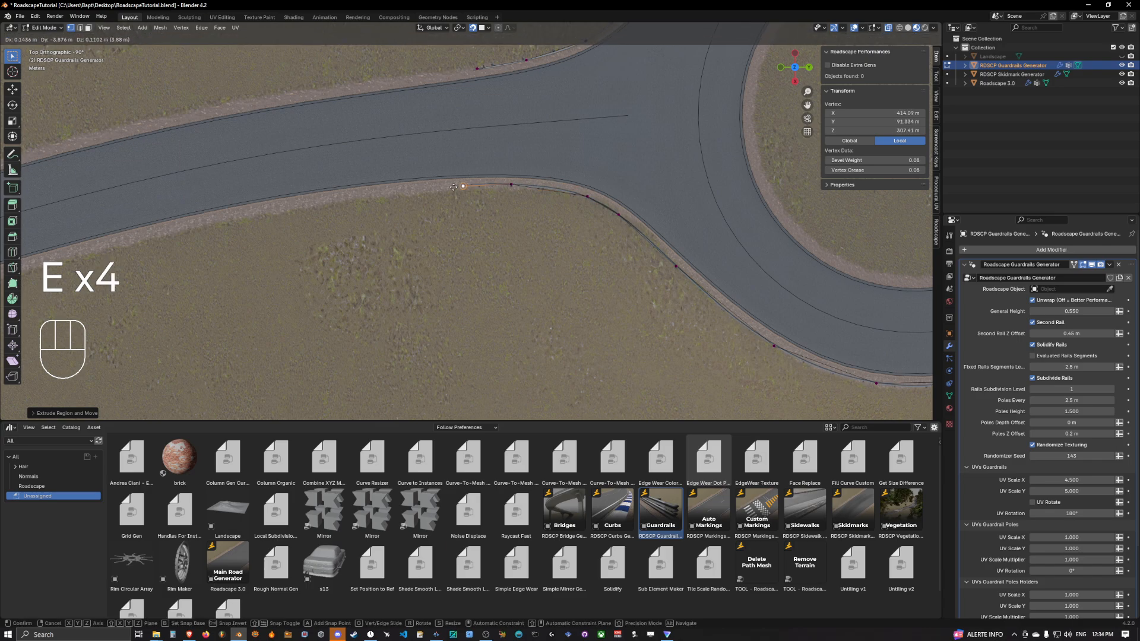
left_click(452, 186)
Move the two guardrail vertices on the corner bend to follow the shoulder's edge.
key("g")
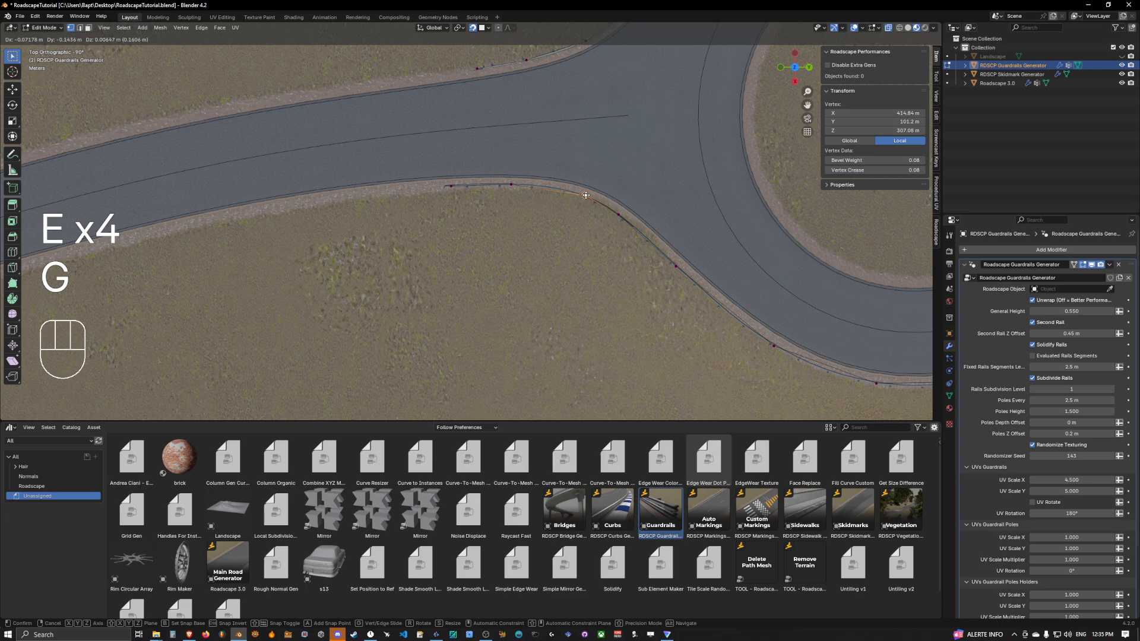
left_click(586, 195)
middle_click_drag(589, 195, 484, 169, "shift")
left_click(513, 189)
key("g")
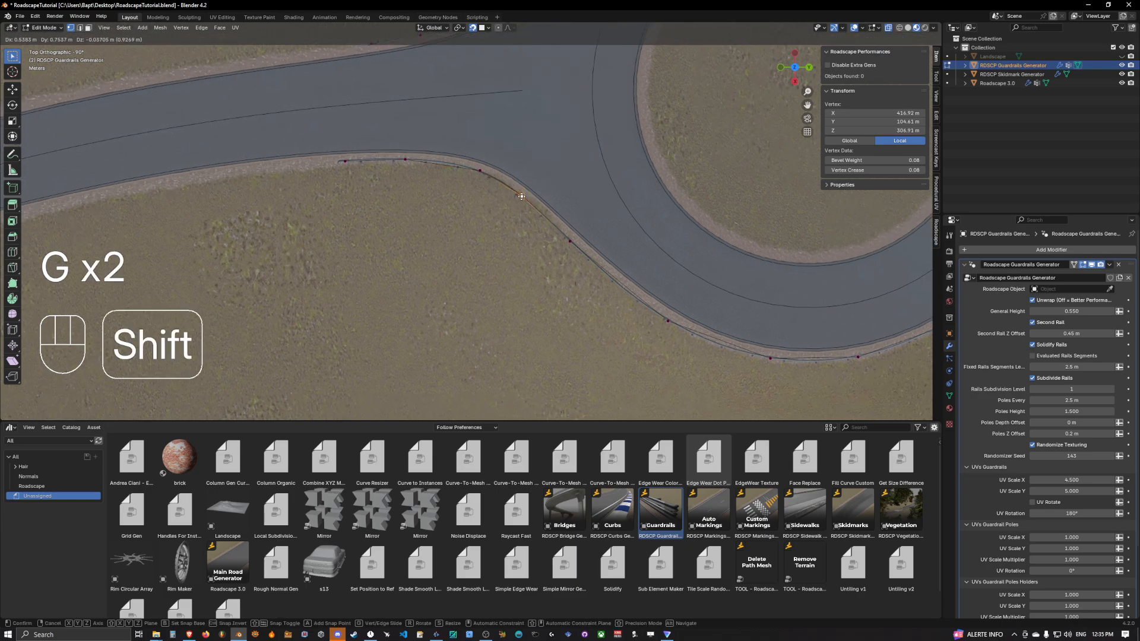
left_click(523, 196)
Adjust the two guardrail vertices between the corner bend and the roundabout's lower curve to fit the shoulder.
middle_click_drag(569, 216, 536, 197, "shift")
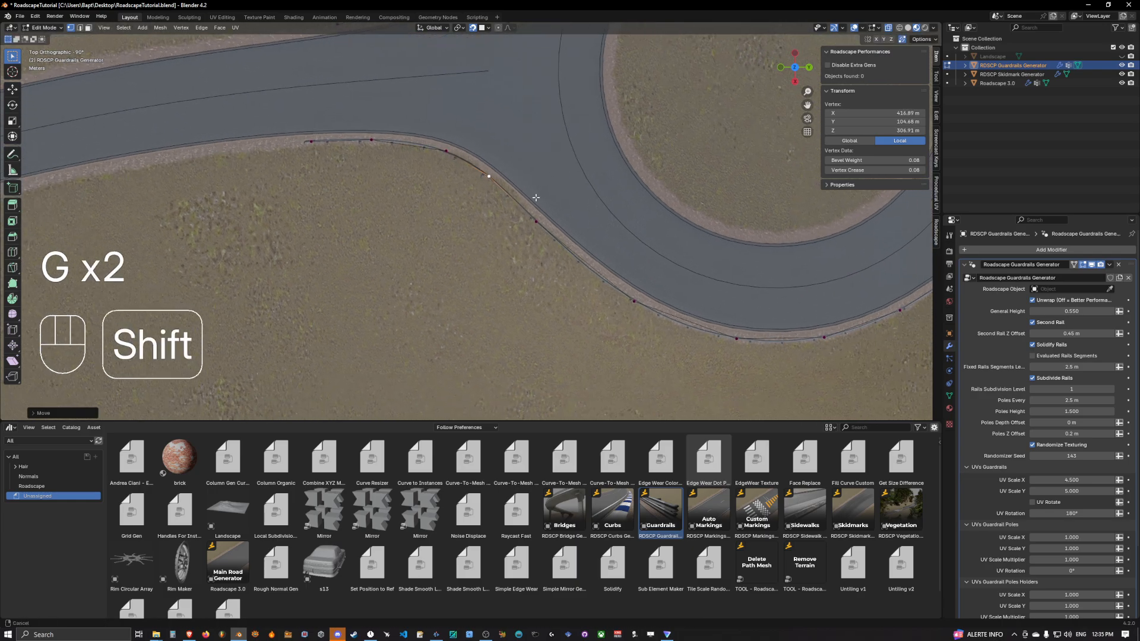
left_click(634, 293)
key("g")
left_click(631, 296)
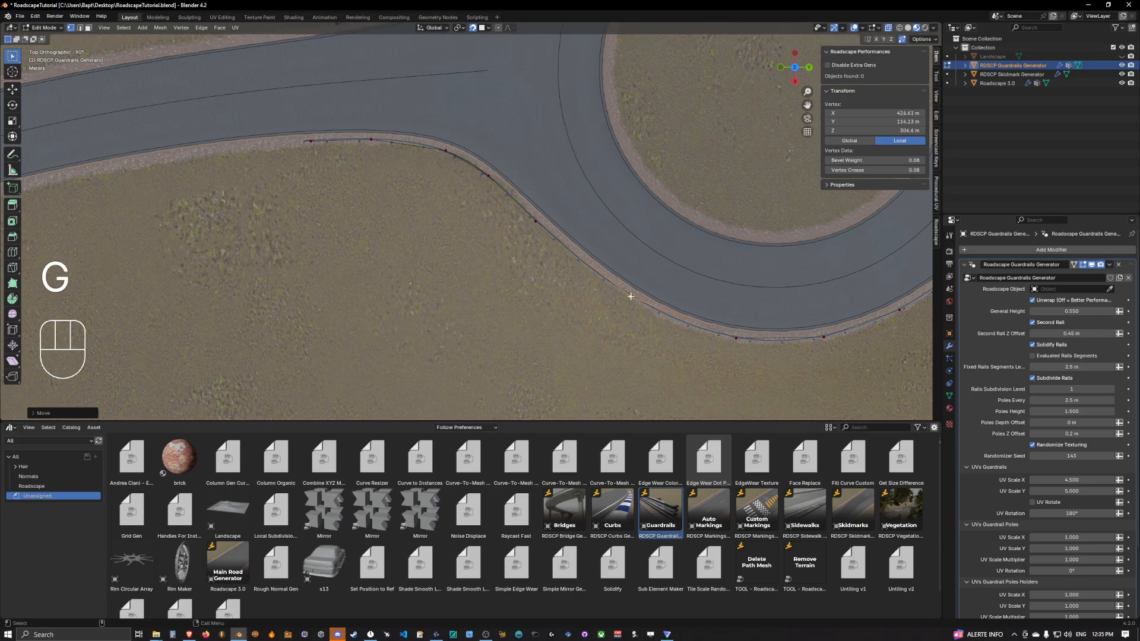
left_click(540, 222)
key("g")
left_click(540, 222)
Leave mesh editing and examine the generated guardrail rails and posts along the bend in perspective.
key("Tab")
middle_click_drag(580, 249, 657, 213)
scroll(526, 224, "up", 3)
scroll(526, 223, "down", 4)
scroll(610, 217, "down", 3)
scroll(528, 164, "up", 2)
scroll(586, 203, "up", 3)
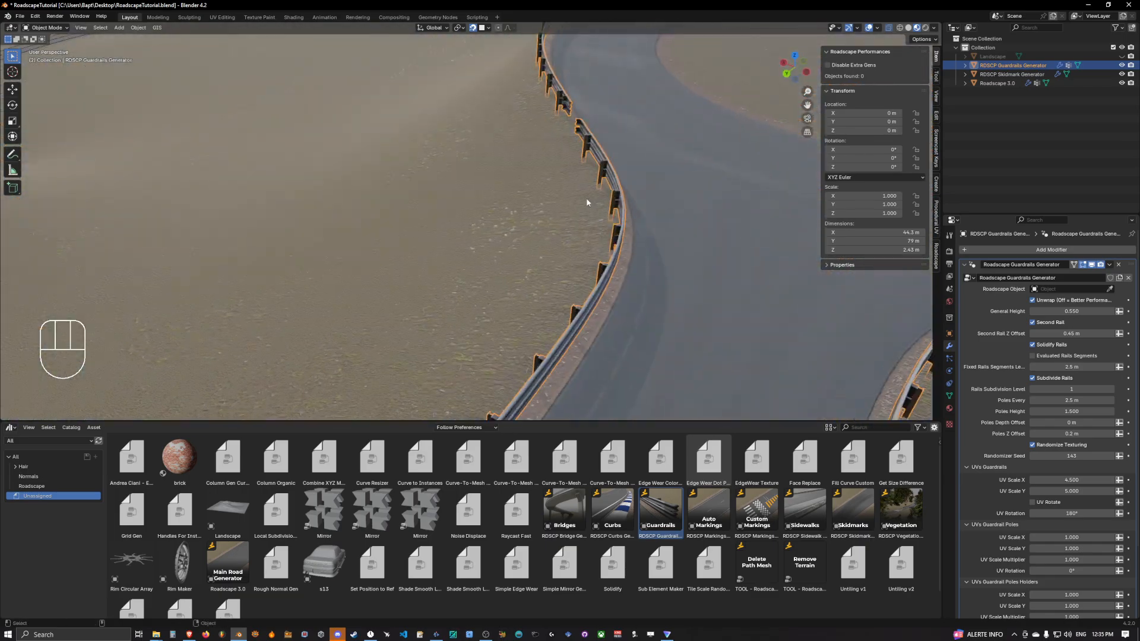
middle_click_drag(586, 203, 515, 227, "shift")
scroll(443, 177, "down", 5)
Subdivide a guardrail edge at the opposite road's corner and pull the new vertex off the shoulder onto the grass.
key("Tab")
scroll(516, 225, "up", 3)
key("1")
left_click(525, 213)
left_click(589, 209, "shift")
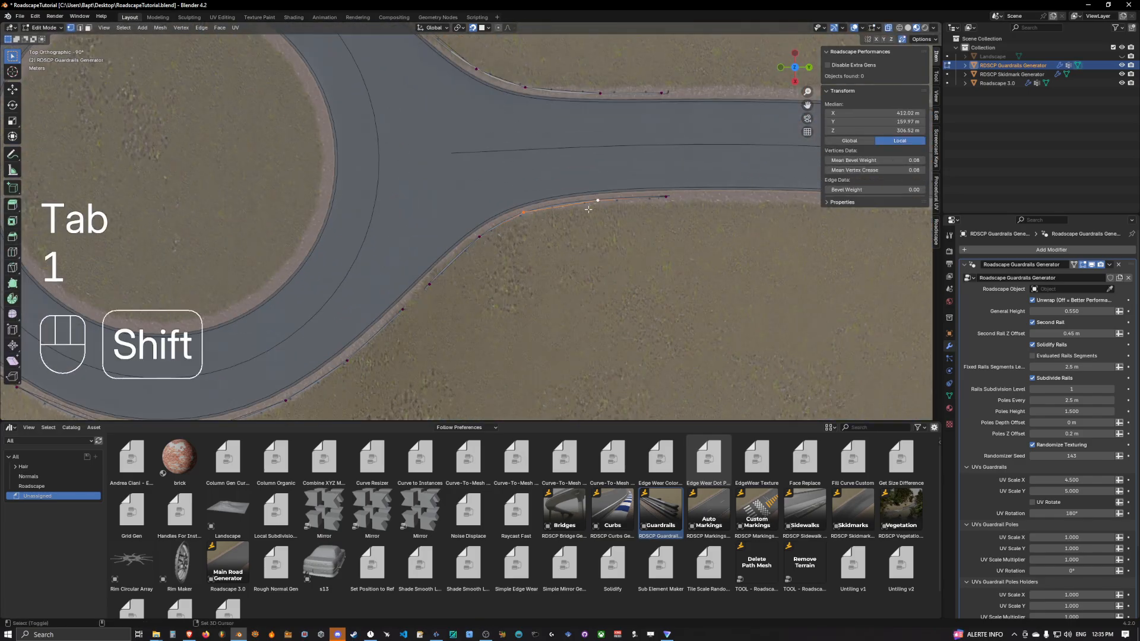
right_click(588, 209)
left_click(569, 208)
scroll(569, 210, "up", 2)
key("g")
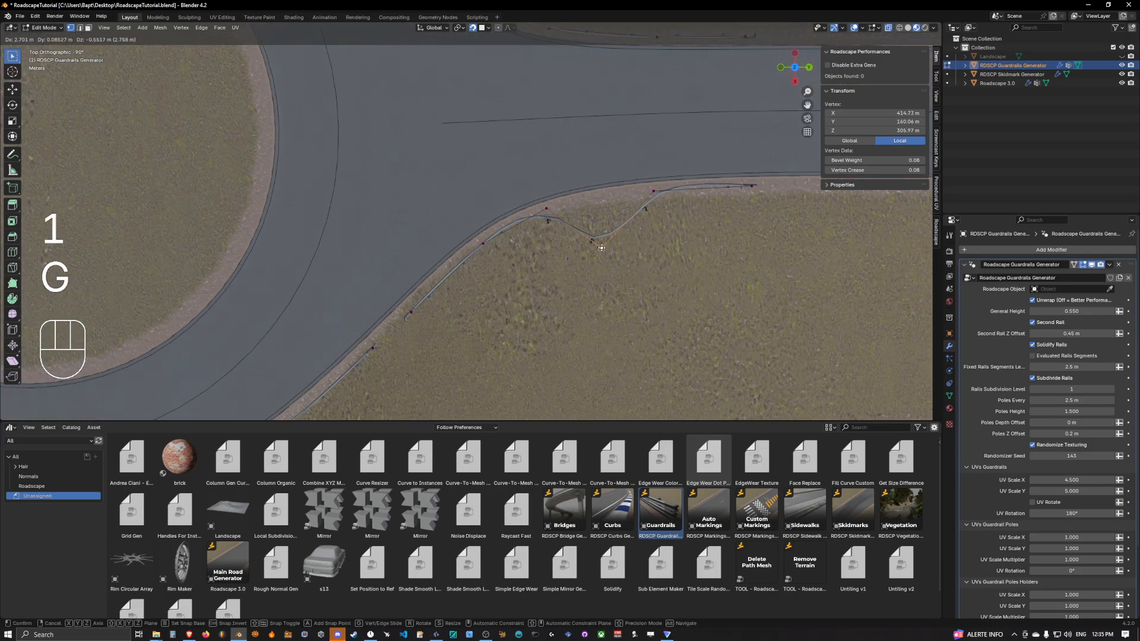
left_click(599, 248)
Try moving the displaced guardrail vertex vertically along Z, undoing the moves.
middle_click_drag(598, 248, 496, 188)
scroll(496, 188, "up", 4)
scroll(496, 187, "down", 5)
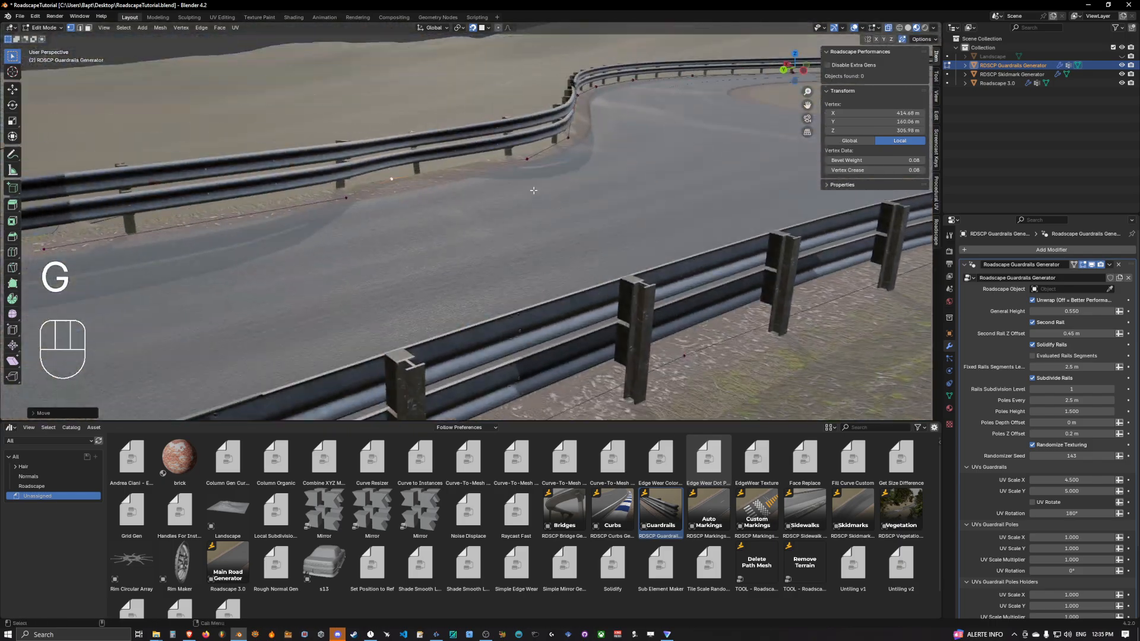
key("g")
key("z")
key("ctrl+z")
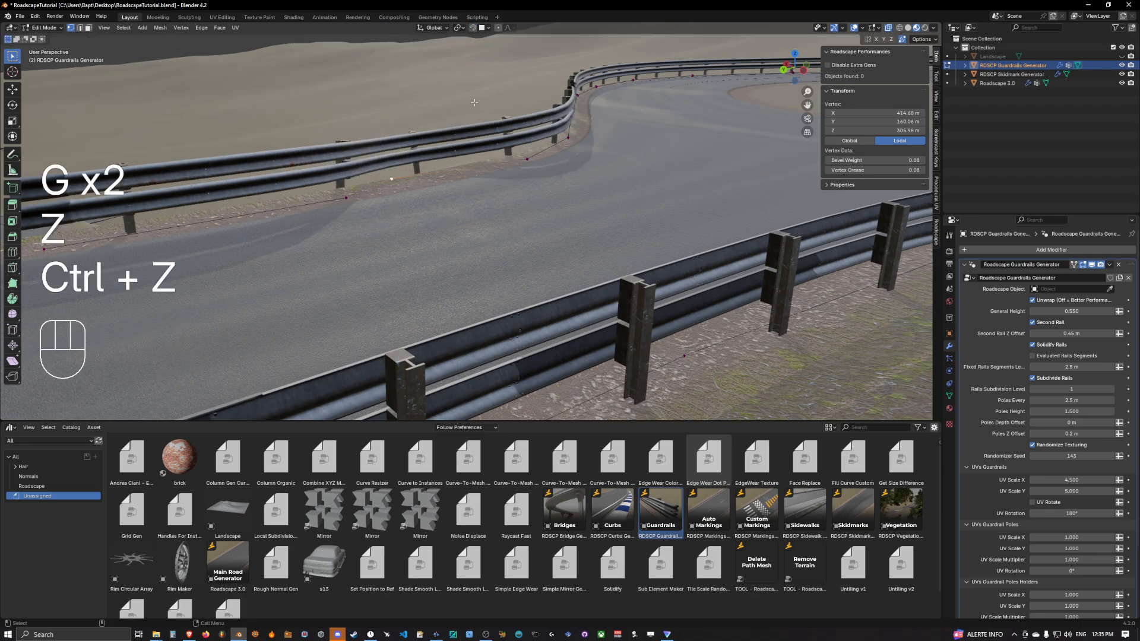
key("g")
key("z")
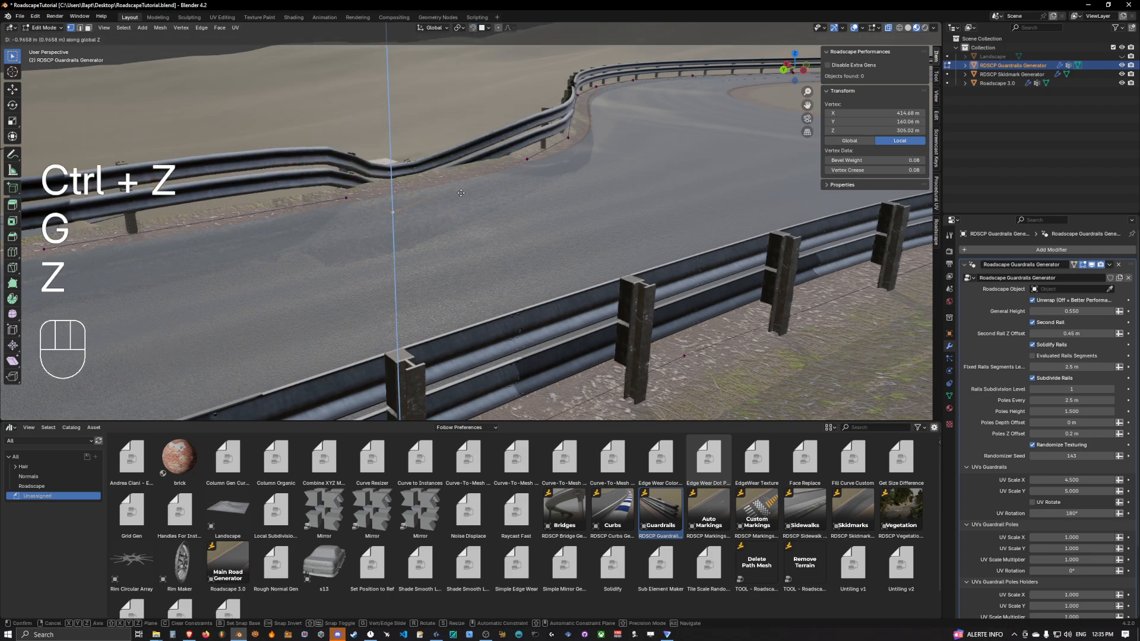
key("ctrl+z")
Dissolve the displaced guardrail vertex and set the generator's Roadscape Object to Roadscape 3.0.
key("Tab")
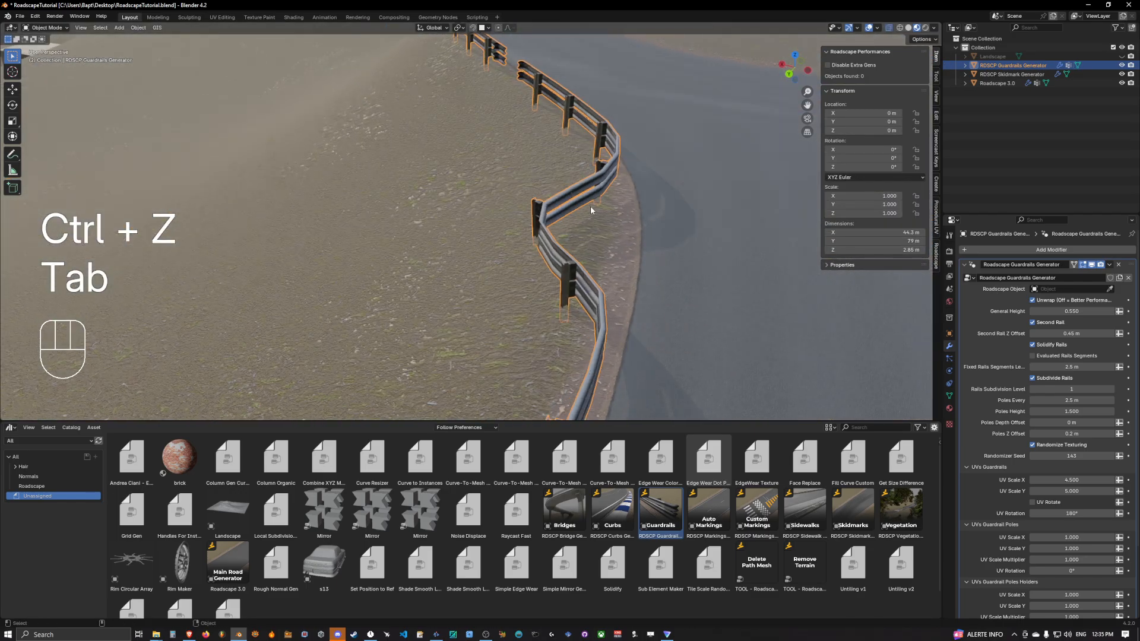
key("Tab")
key("ctrl+x")
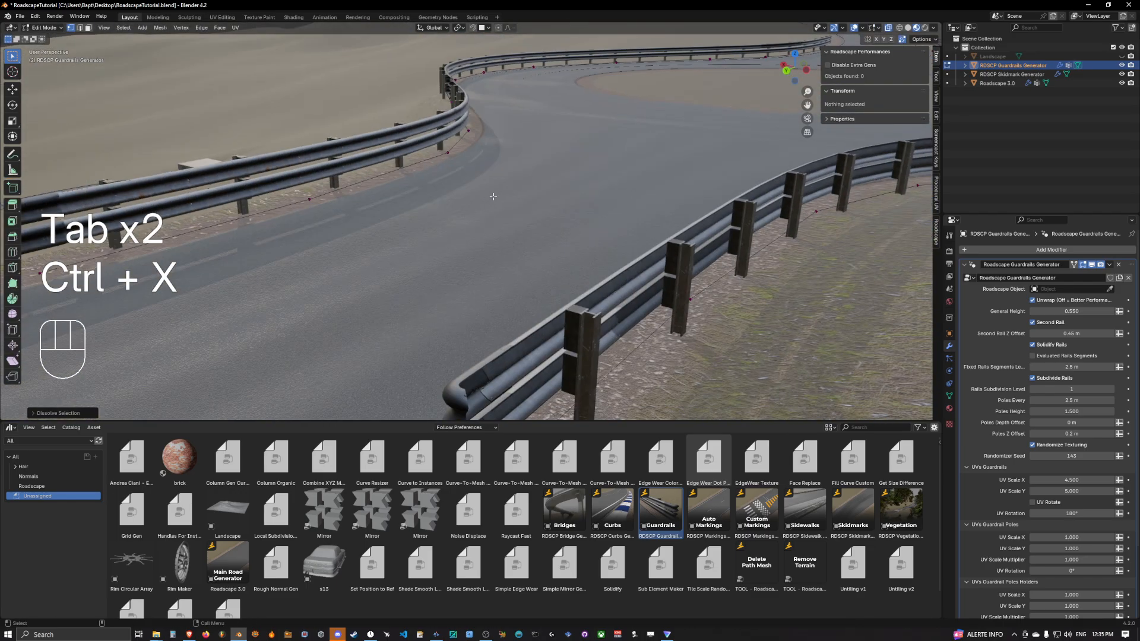
key("Tab")
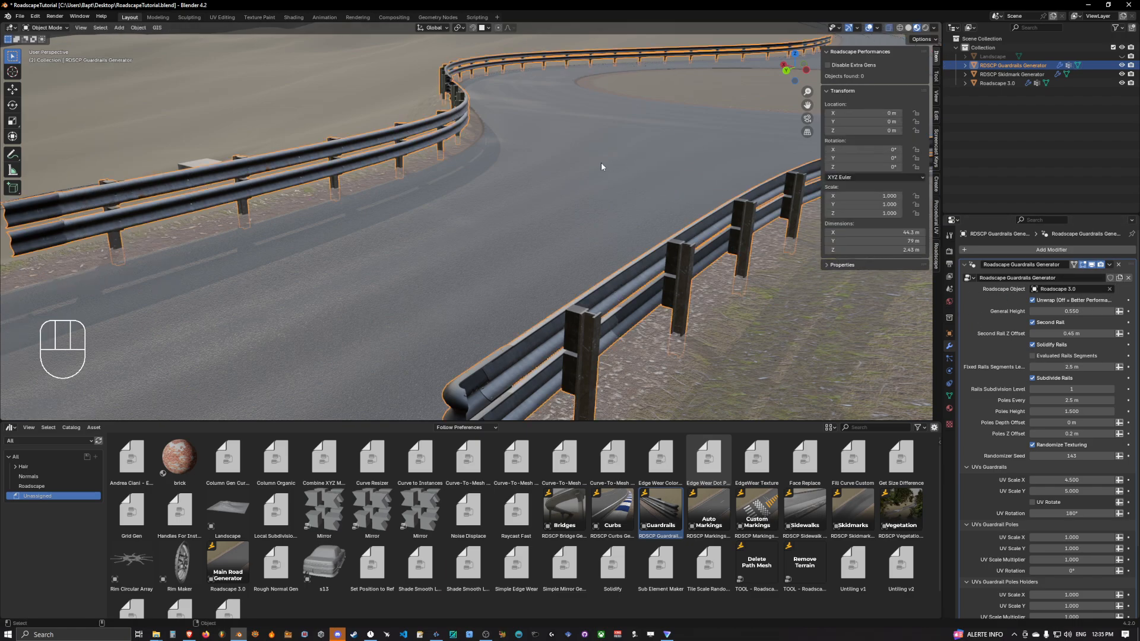
Try moving the guardrail vertex at the road corner vertically along Z and undo the move.
key("Tab")
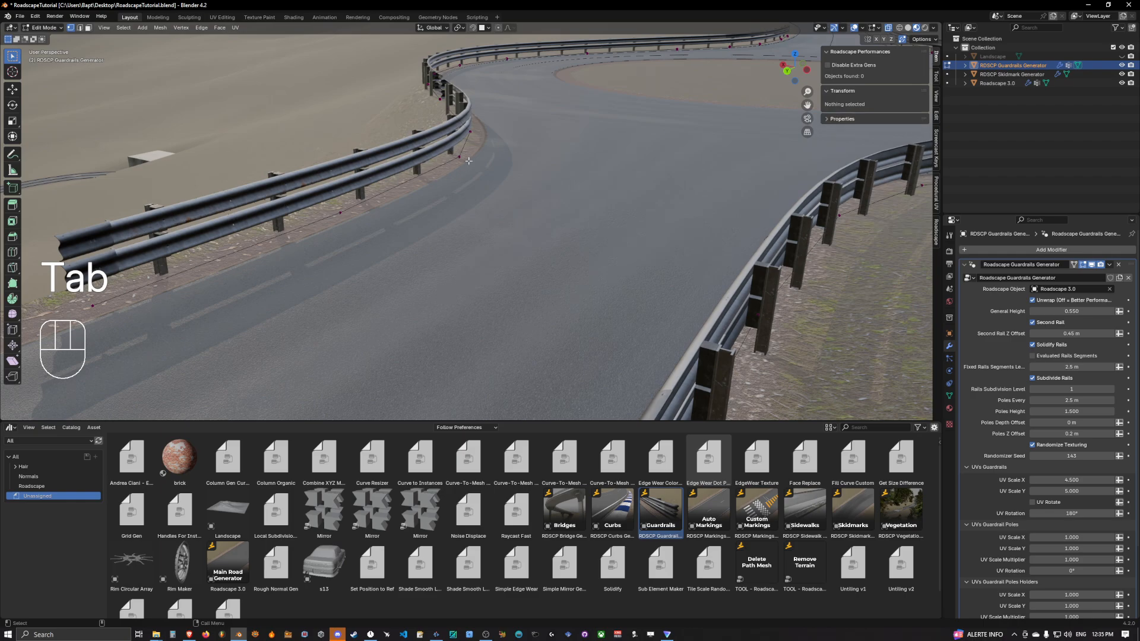
left_click(469, 161)
key("g")
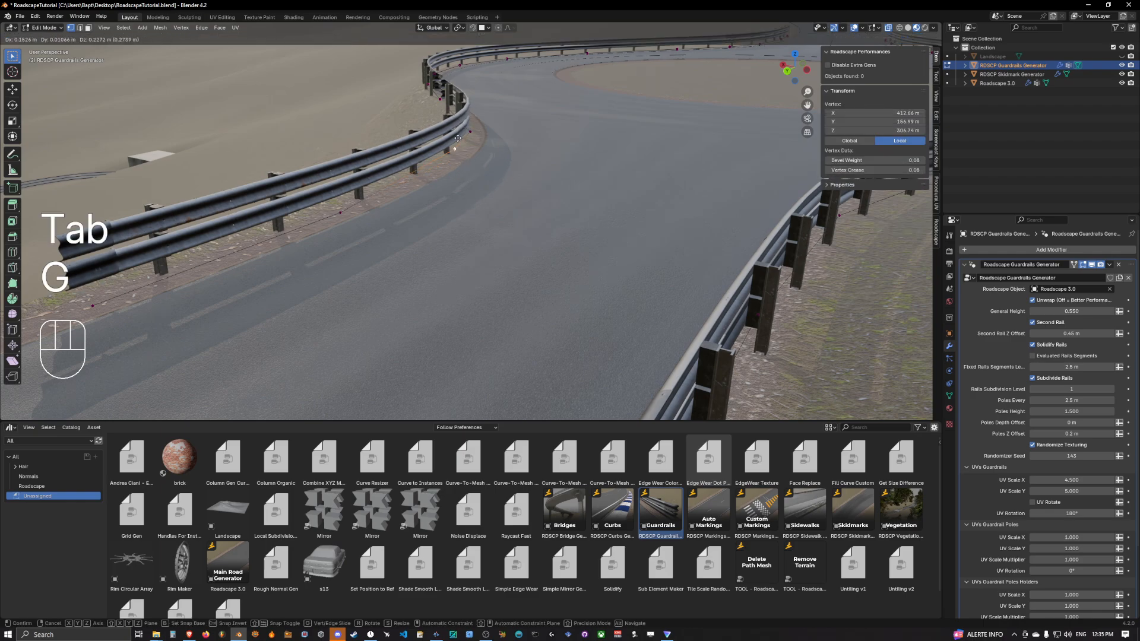
key("z")
left_click(453, 60)
key("ctrl+z")
Move the guardrail corner vertex away from the road onto the sloping terrain.
key("g")
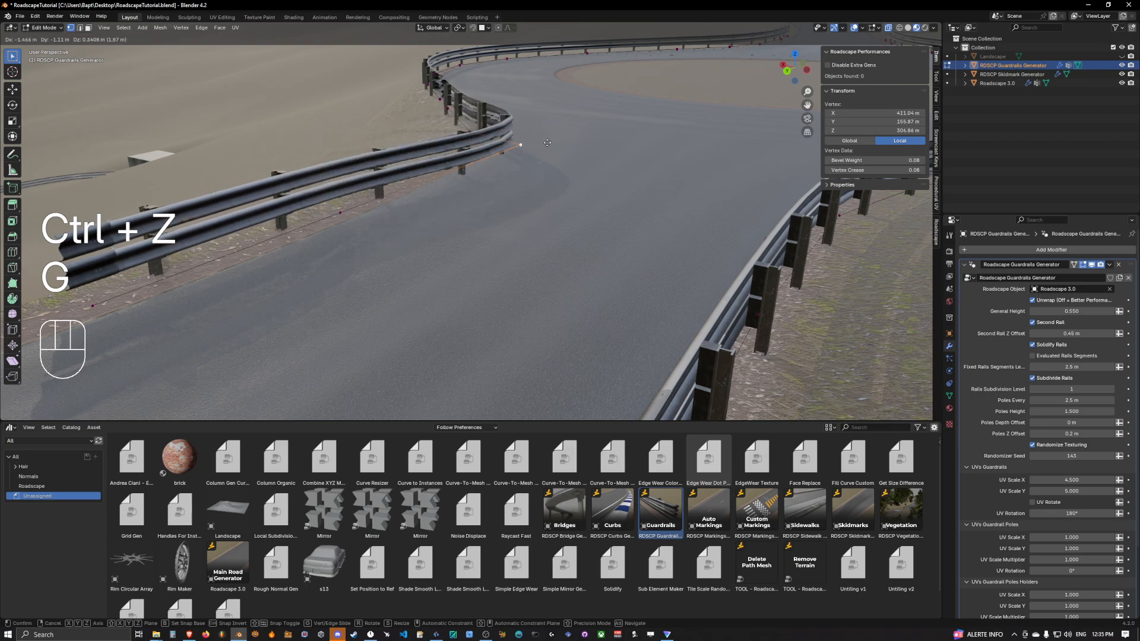
left_click(220, 151)
middle_click_drag(219, 151, 427, 149, "shift")
middle_click_drag(427, 148, 562, 65)
Move the displaced guardrail vertex up and down along Z several times to test how it projects onto the ground.
key("g")
key("z")
left_click(577, 92)
key("g")
key("z")
left_click(440, 89)
key("g")
key("z")
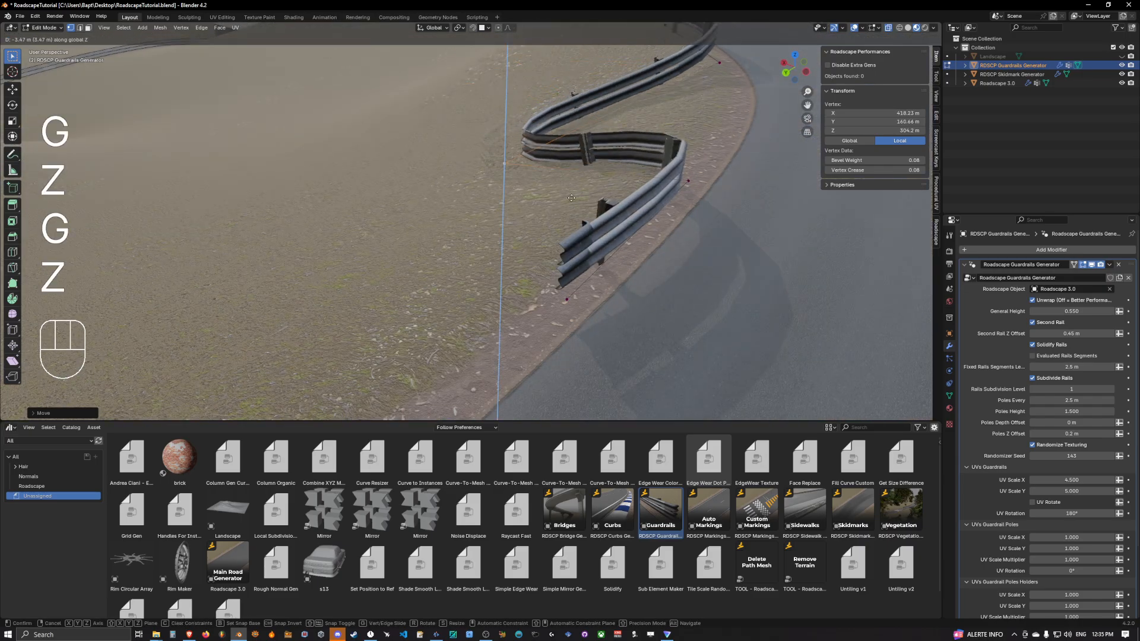
left_click(582, 87)
scroll(584, 87, "up", 5)
key("g")
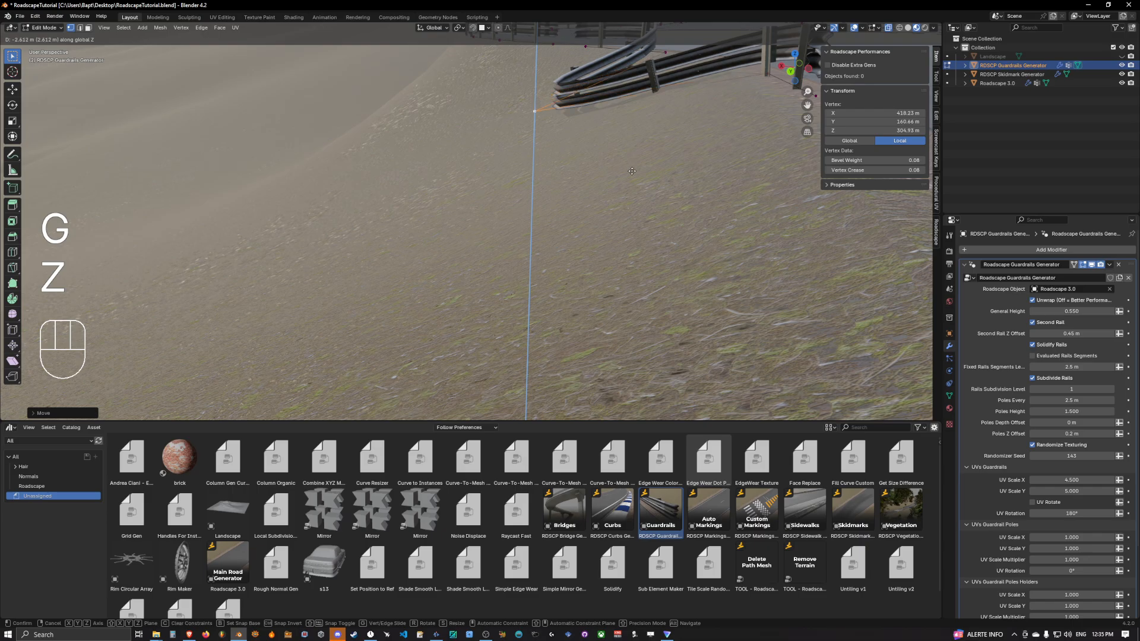
left_click(656, 232)
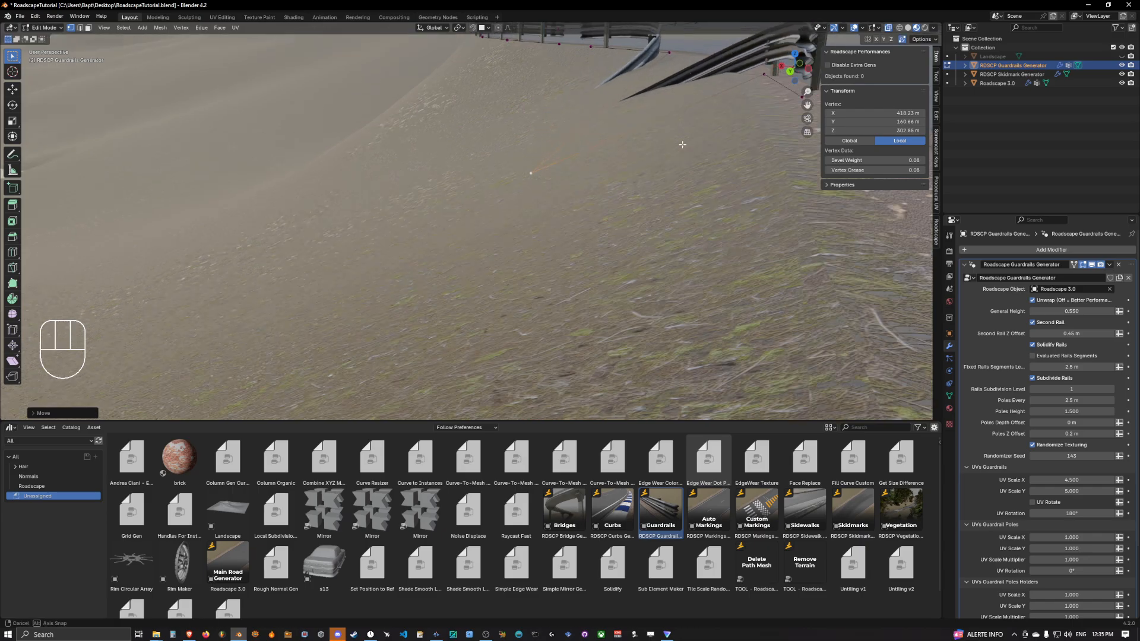
Undo the last vertical move and dissolve the displaced guardrail vertex.
scroll(535, 161, "down", 5)
middle_click_drag(398, 170, 434, 169)
key("ctrl+z")
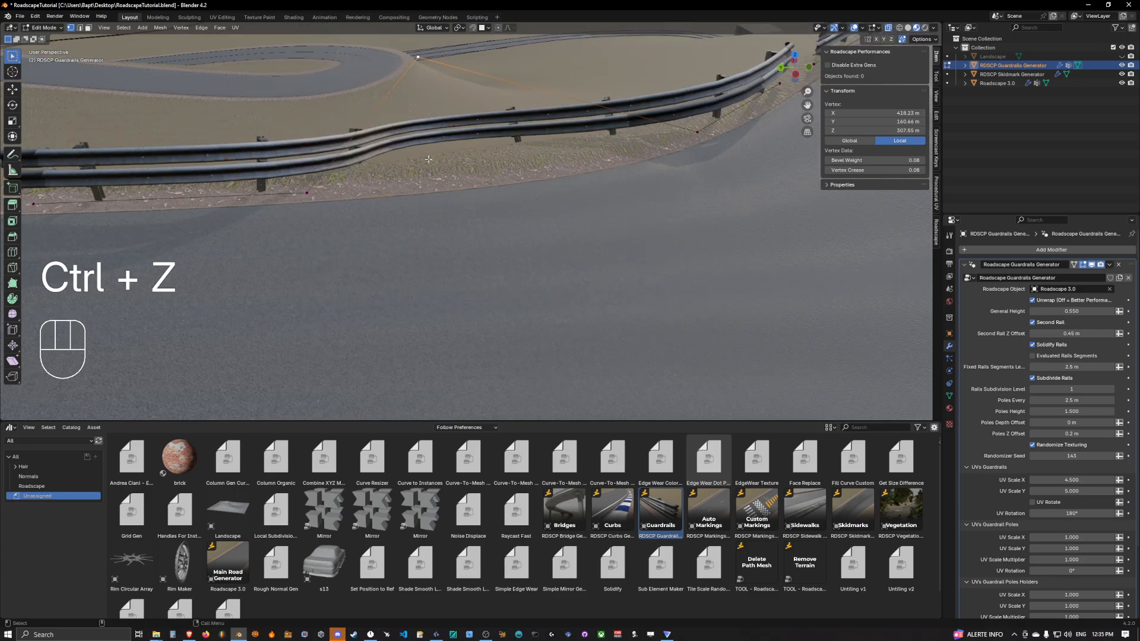
key("ctrl+x")
middle_click_drag(502, 117, 531, 126)
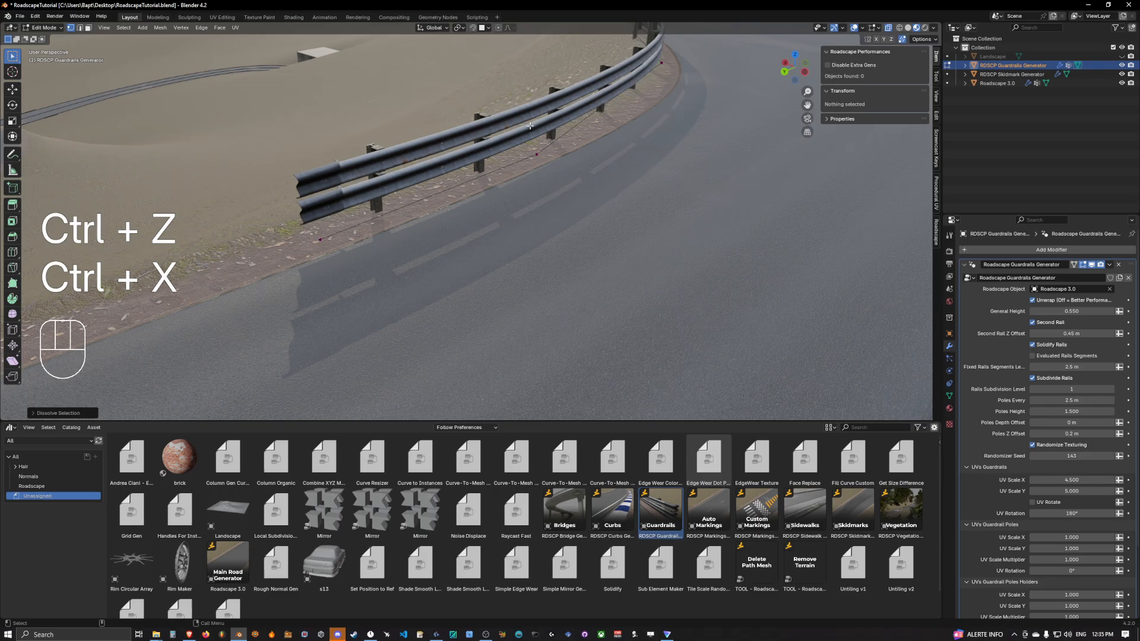
Inspect the guardrails around the whole roundabout and its connecting roads, starting from one guardrail's end vertex.
left_click(321, 239)
key("KP_Decimal")
scroll(423, 136, "down", 8)
middle_click_drag(423, 131, 369, 165)
scroll(469, 152, "up", 4)
scroll(635, 170, "down", 5)
scroll(618, 151, "down", 5)
middle_click_drag(570, 169, 346, 152)
scroll(504, 145, "down", 5)
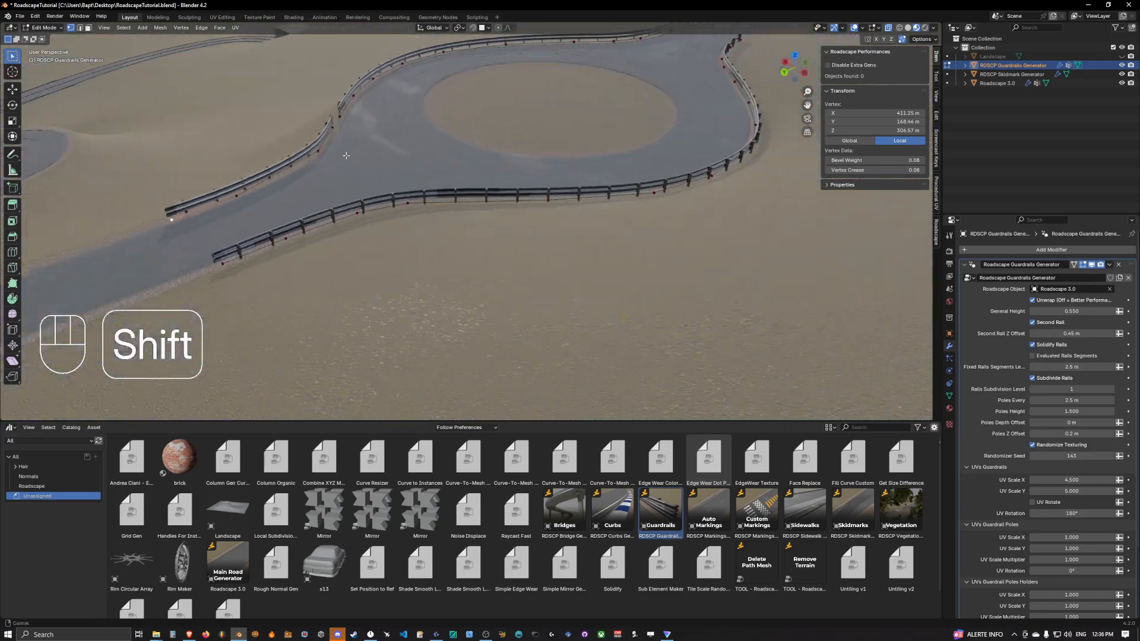
middle_click_drag(647, 136, 363, 121)
middle_click_drag(687, 107, 428, 117)
middle_click_drag(332, 179, 604, 155, "shift")
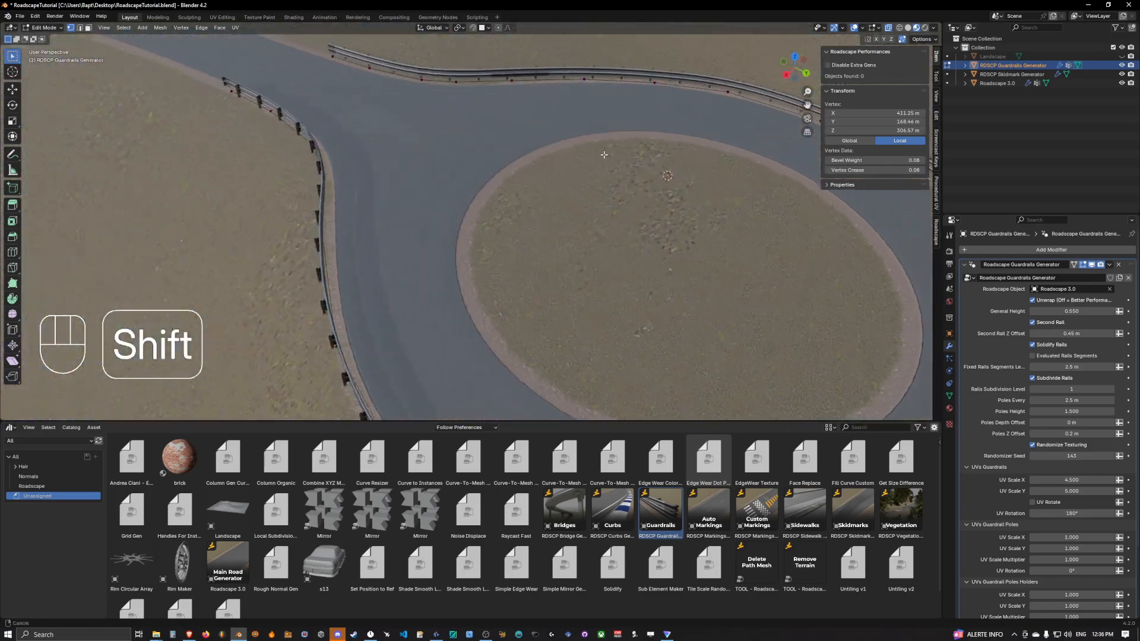
middle_click_drag(464, 125, 624, 100)
middle_click_drag(237, 127, 309, 132)
Frame the guardrail's end segment on the connecting road and show the mesh's vertex groups.
left_click_drag(286, 138, 365, 189)
key("KP_Decimal")
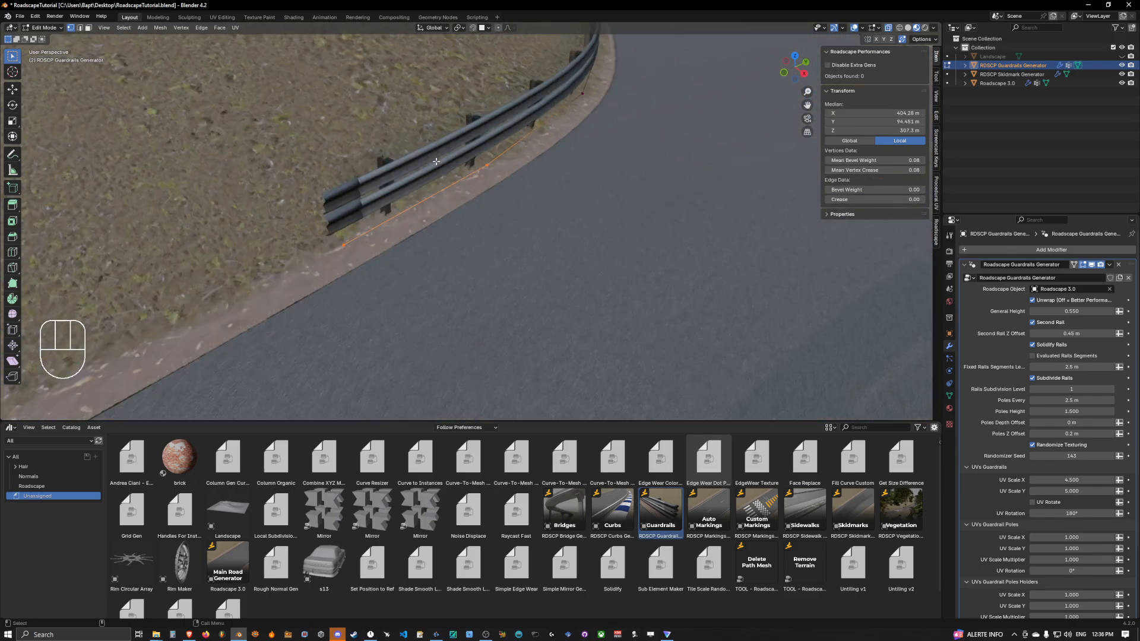
middle_click_drag(437, 100, 487, 96, "shift")
left_click(443, 195)
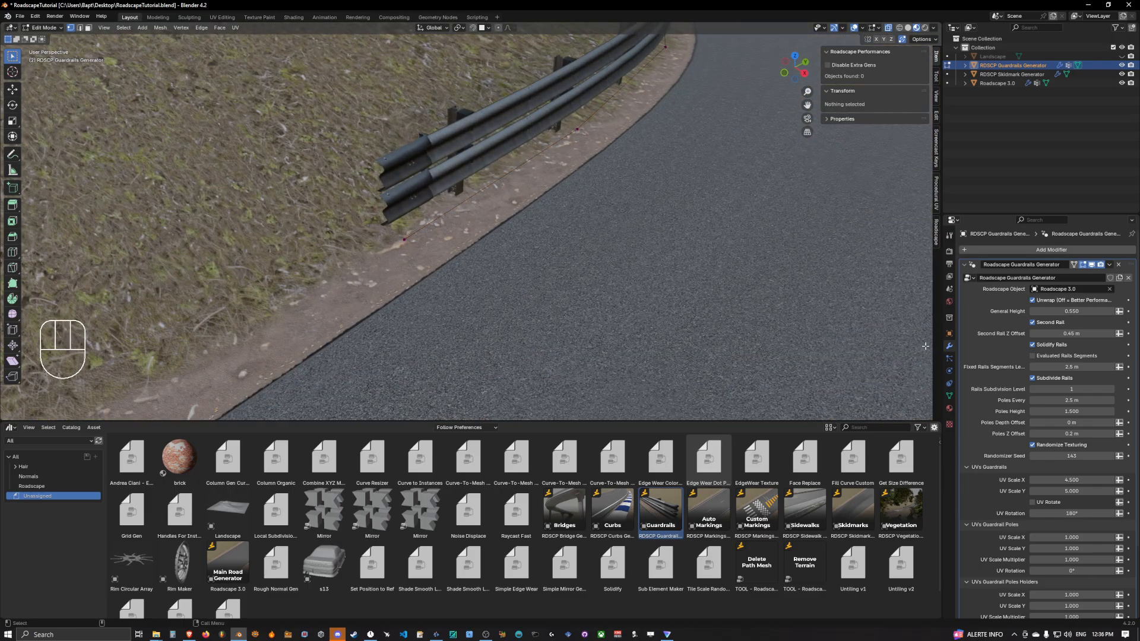
left_click(950, 397)
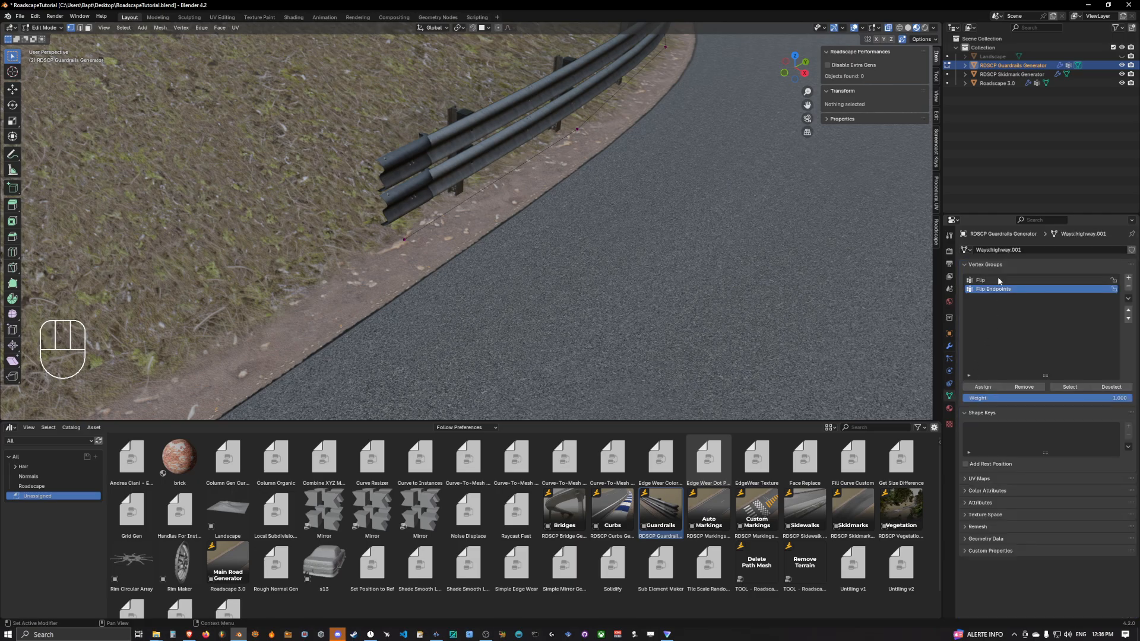
middle_click_drag(683, 220, 699, 231)
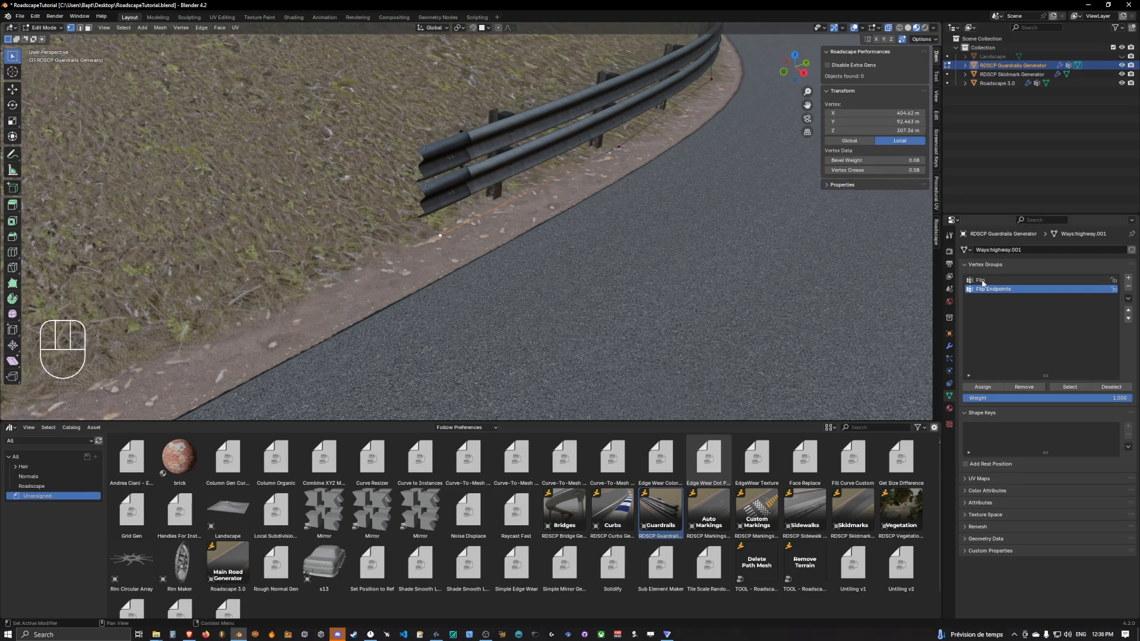
Select the full guardrail edge chain along the roundabout's outer curve and assign it to the Flip vertex group.
scroll(703, 237, "down", 6)
middle_click_drag(702, 237, 585, 205)
key("2")
left_click(649, 127, "alt")
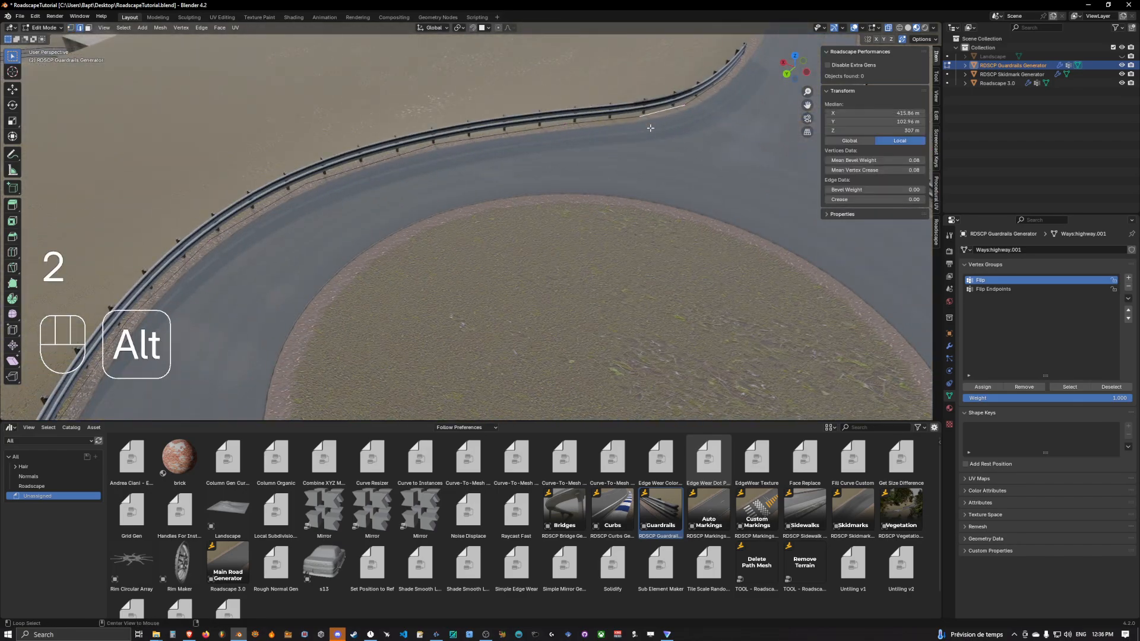
scroll(517, 184, "down", 6)
scroll(550, 181, "up", 5)
middle_click_drag(410, 208, 515, 173, "shift")
middle_click_drag(515, 172, 686, 200, "shift")
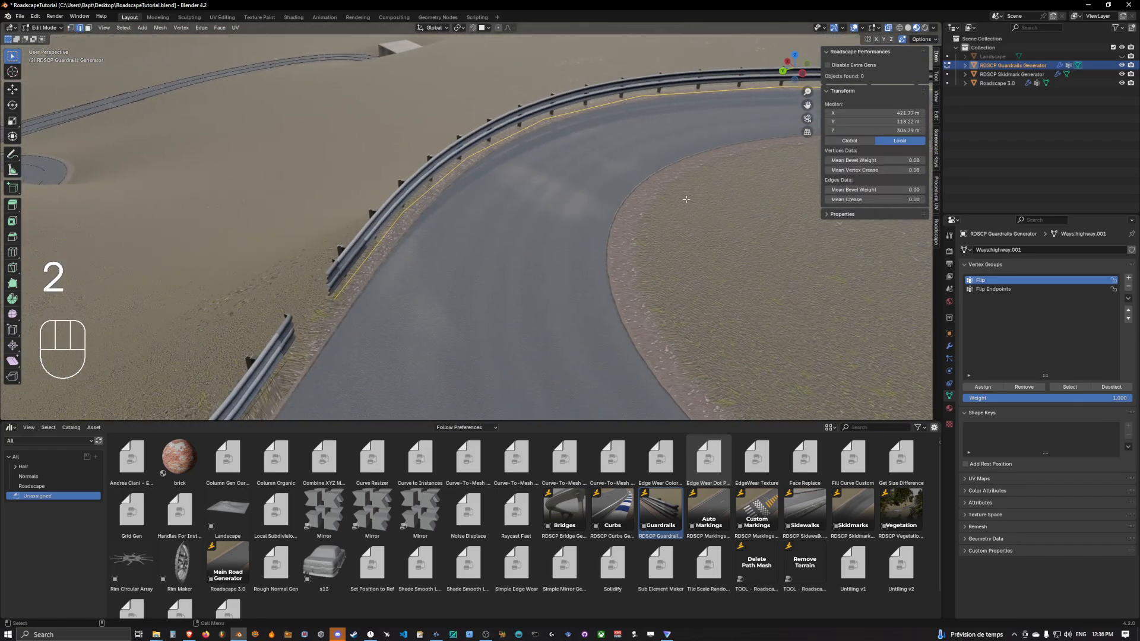
left_click(980, 392)
middle_click_drag(564, 264, 710, 272)
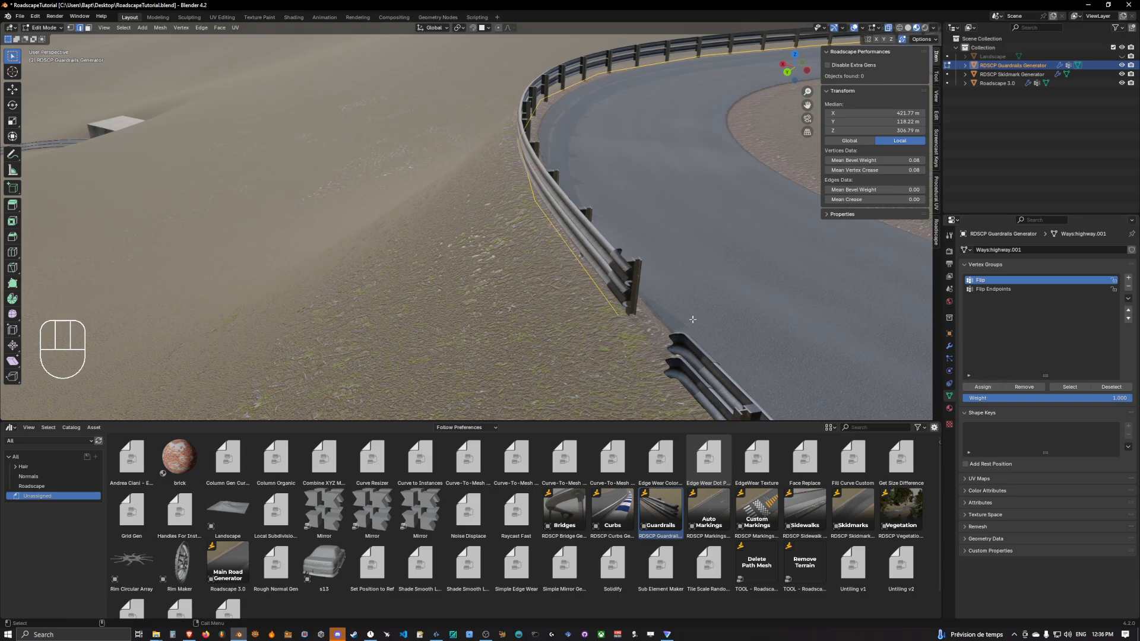
Remove the selected guardrail chain from the Flip vertex group.
left_click(1013, 390)
middle_click_drag(703, 266, 579, 253)
middle_click_drag(579, 252, 819, 239)
middle_click_drag(570, 209, 671, 235)
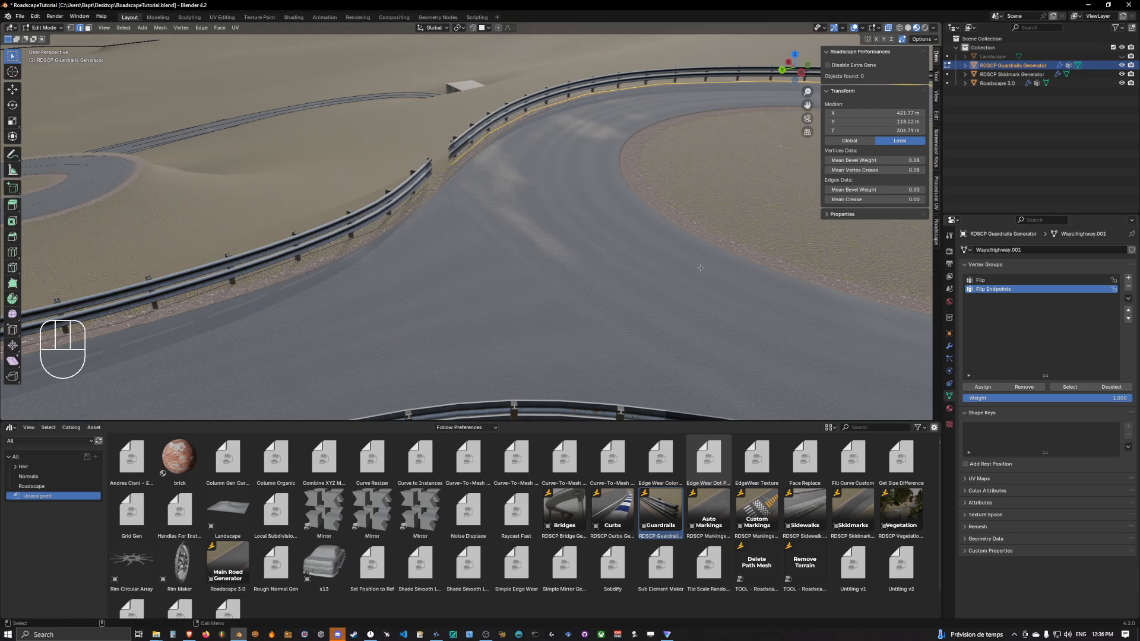
Frame the roundabout guardrail's end vertex at the gap and examine the two facing guardrail ends.
left_click(441, 157)
key("KP_Decimal")
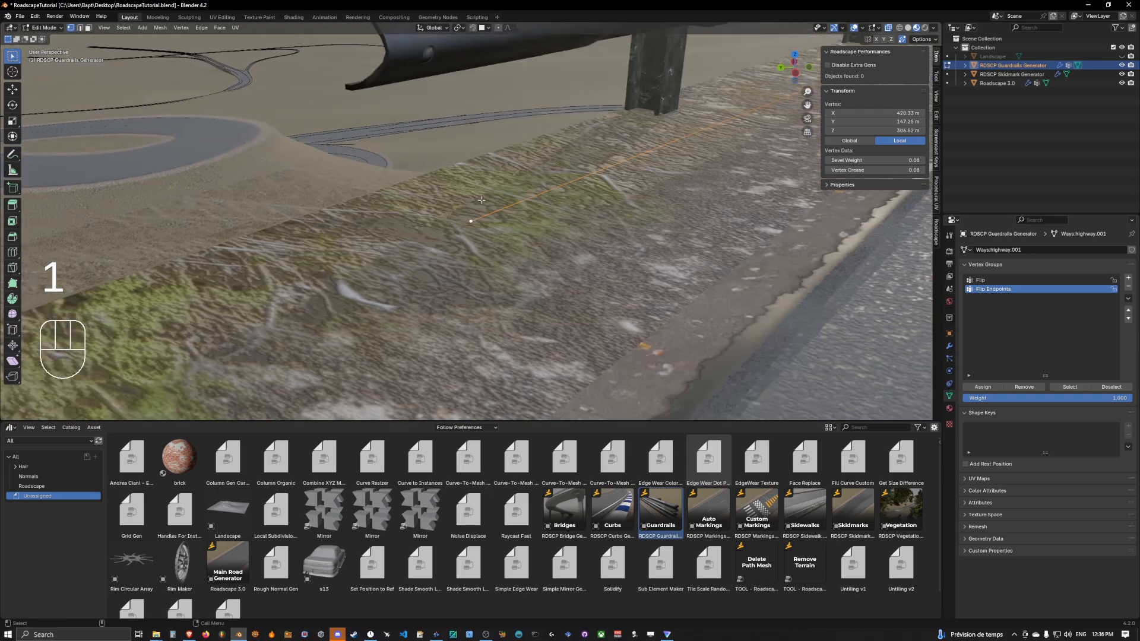
scroll(501, 196, "down", 8)
middle_click_drag(501, 205, 460, 221)
scroll(473, 216, "down", 4)
scroll(461, 221, "up", 5)
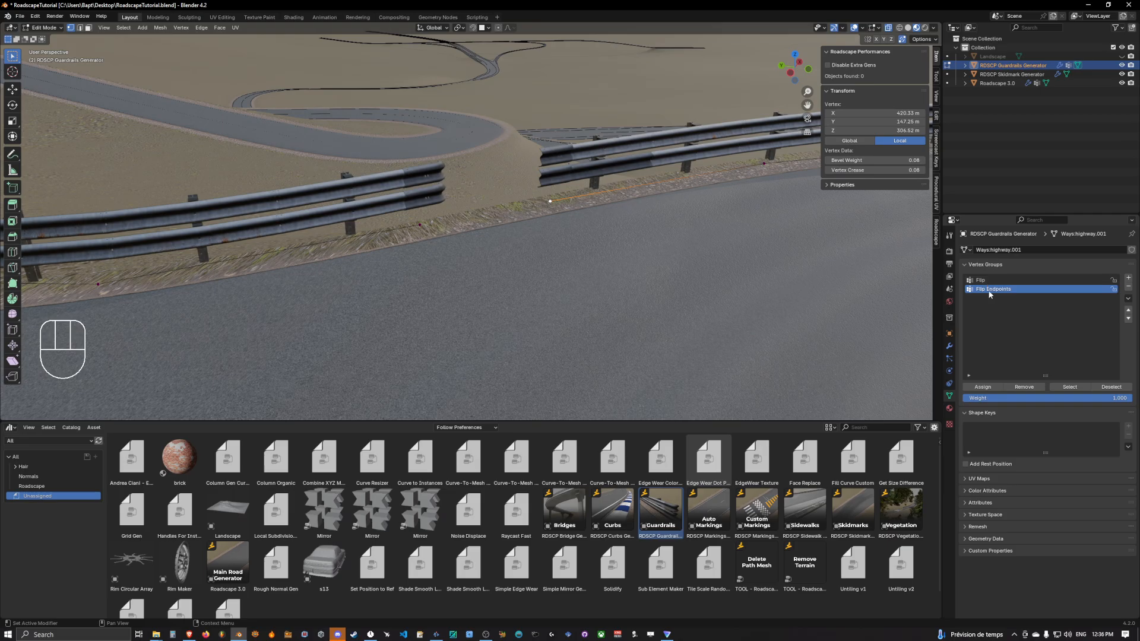
Inspect the guardrails along both sides of the roundabout and its connecting roads from several angles.
scroll(696, 297, "down", 10)
middle_click_drag(567, 211, 548, 240)
scroll(554, 196, "up", 4)
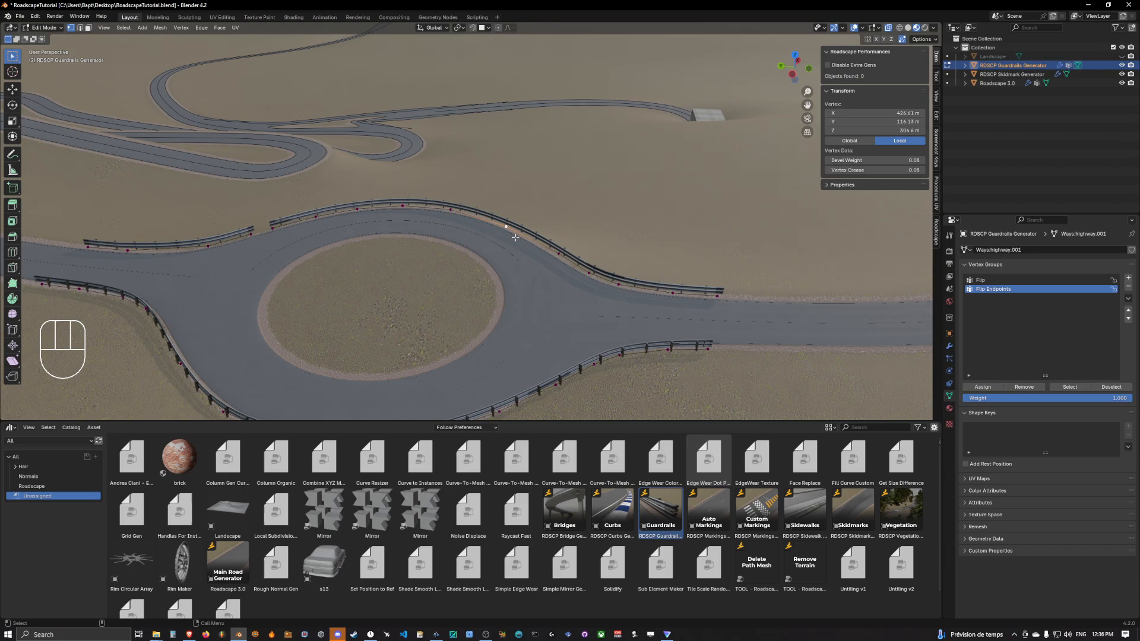
scroll(556, 222, "down", 5)
middle_click_drag(554, 266, 629, 222, "shift")
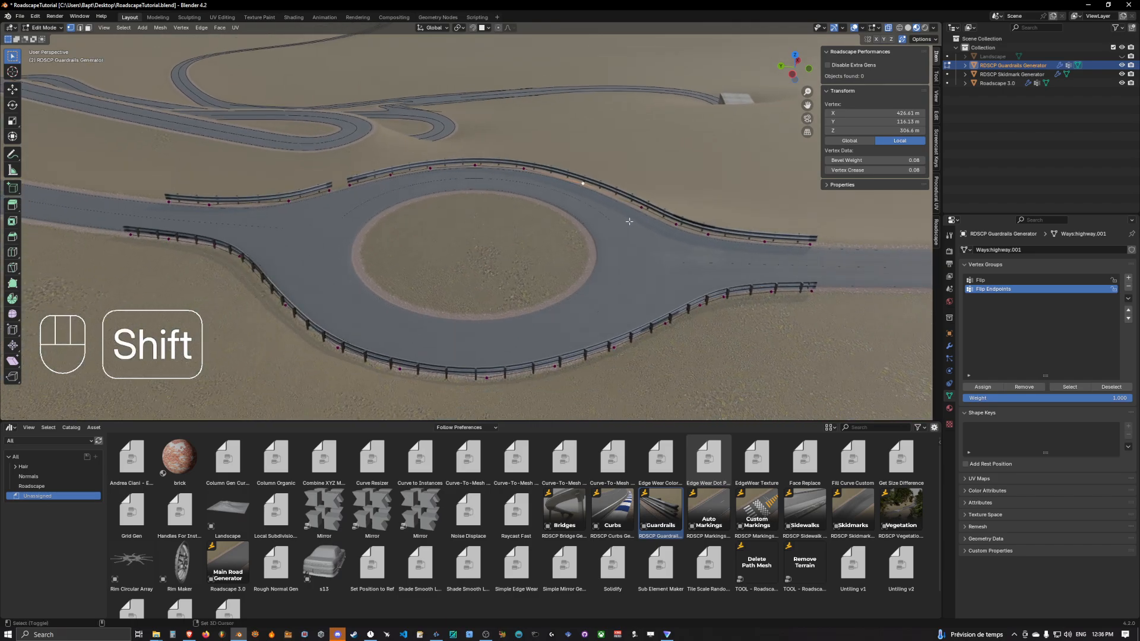
middle_click_drag(830, 269, 789, 285)
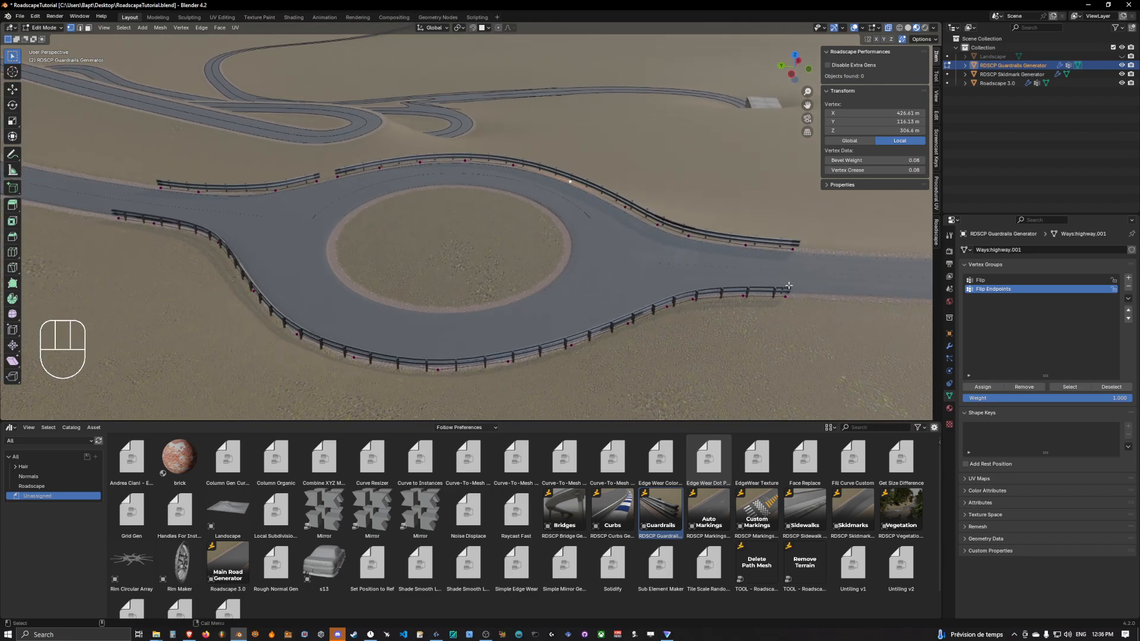
middle_click_drag(637, 272, 681, 278)
middle_click_drag(681, 278, 725, 247, "shift")
middle_click_drag(644, 249, 607, 258)
mouse_move(607, 259)
middle_mouse_down("shift")
mouse_move(544, 237)
mouse_move(560, 251)
mouse_move(631, 242)
mouse_move(601, 244)
middle_mouse_up("shift")
scroll(545, 236, "down", 3)
scroll(593, 247, "up", 3)
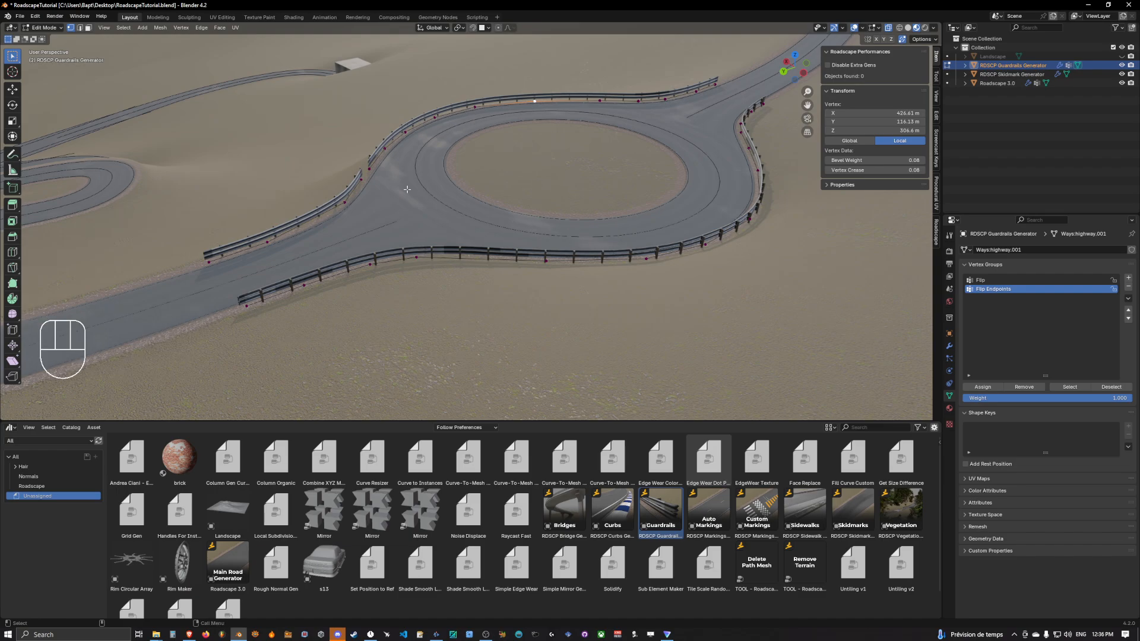
Duplicate a guardrail edge onto the connecting road's far side, reposition its end vertex and extrude it one segment along the road.
key("2")
middle_click_drag(647, 160, 511, 178, "shift")
middle_click_drag(659, 189, 509, 181)
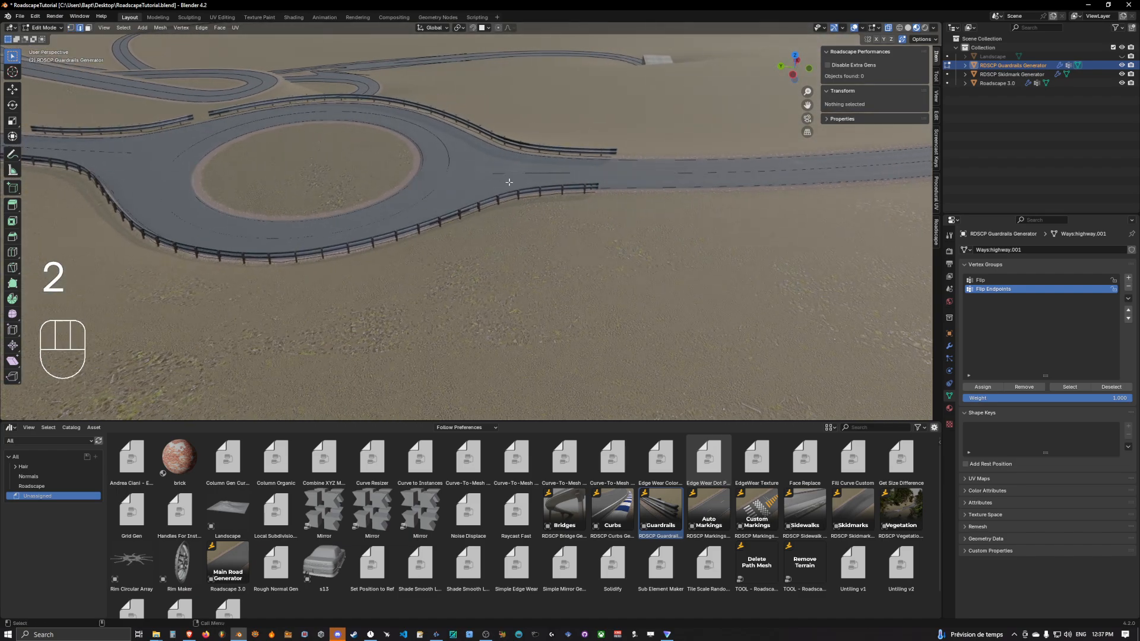
left_click(509, 181)
key("shift+d")
key("1")
key("g")
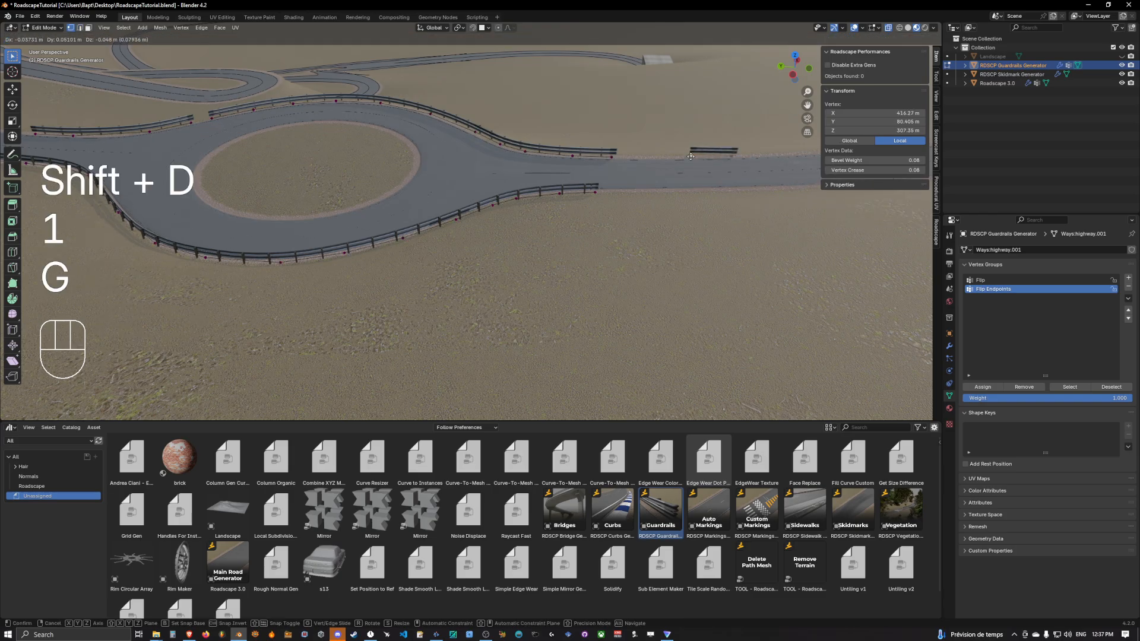
left_click(693, 157)
key("g")
left_click(745, 155)
key("e")
left_click(792, 151)
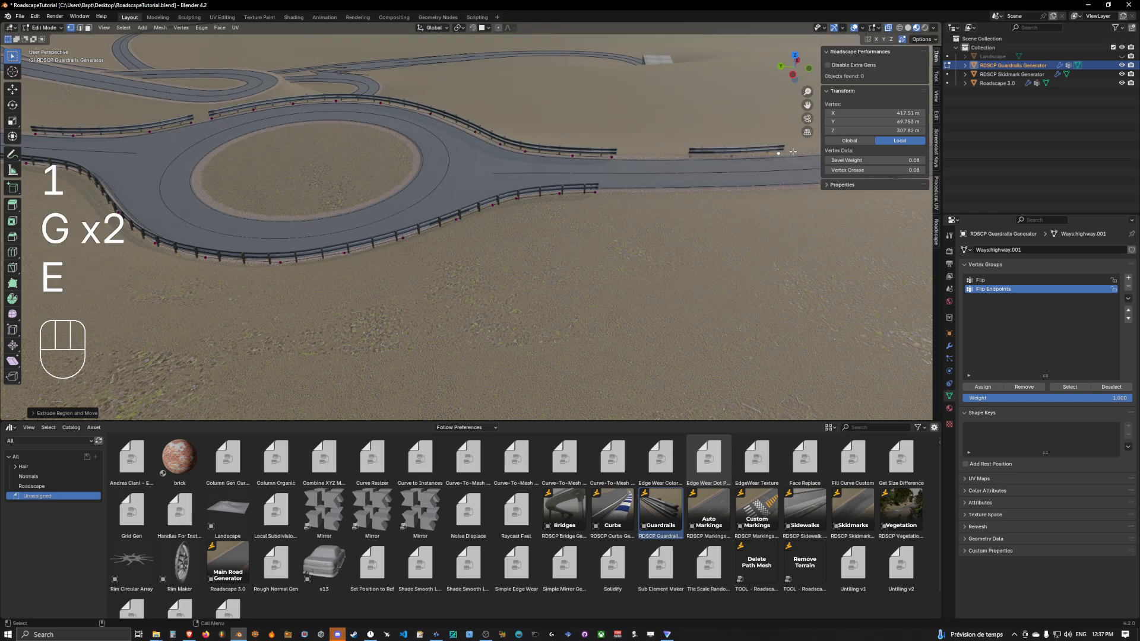
Dissolve and delete the duplicated guardrail piece on the connecting road, then return to Object Mode.
key("2")
key("ctrl+x")
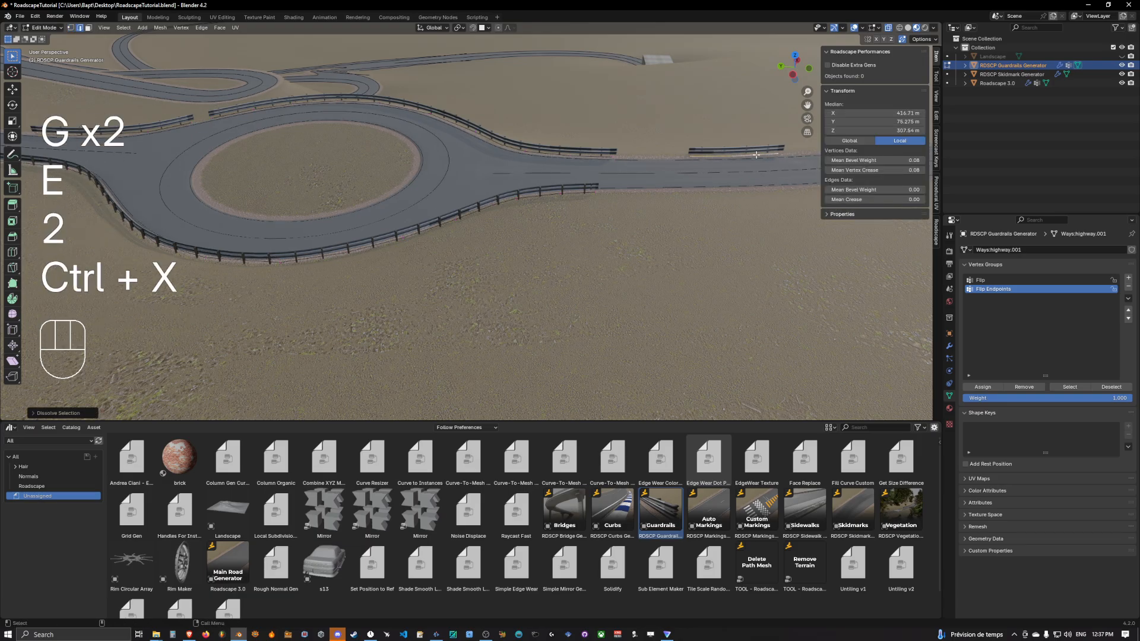
key("x")
left_click(711, 160)
middle_click_drag(581, 170, 731, 172, "shift")
key("Tab")
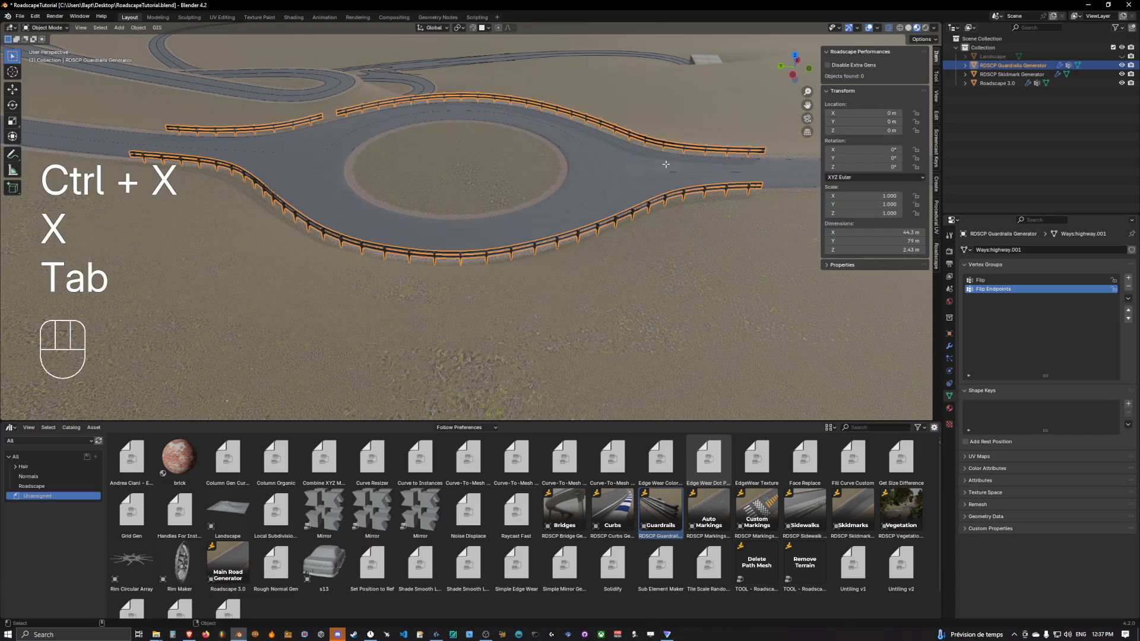
Select all guardrail vertices in Edit Mode and remove them from the Flip Endpoints vertex group.
key("Tab")
middle_click_drag(636, 161, 701, 164, "shift")
key("a")
key("1")
middle_click_drag(511, 150, 676, 180)
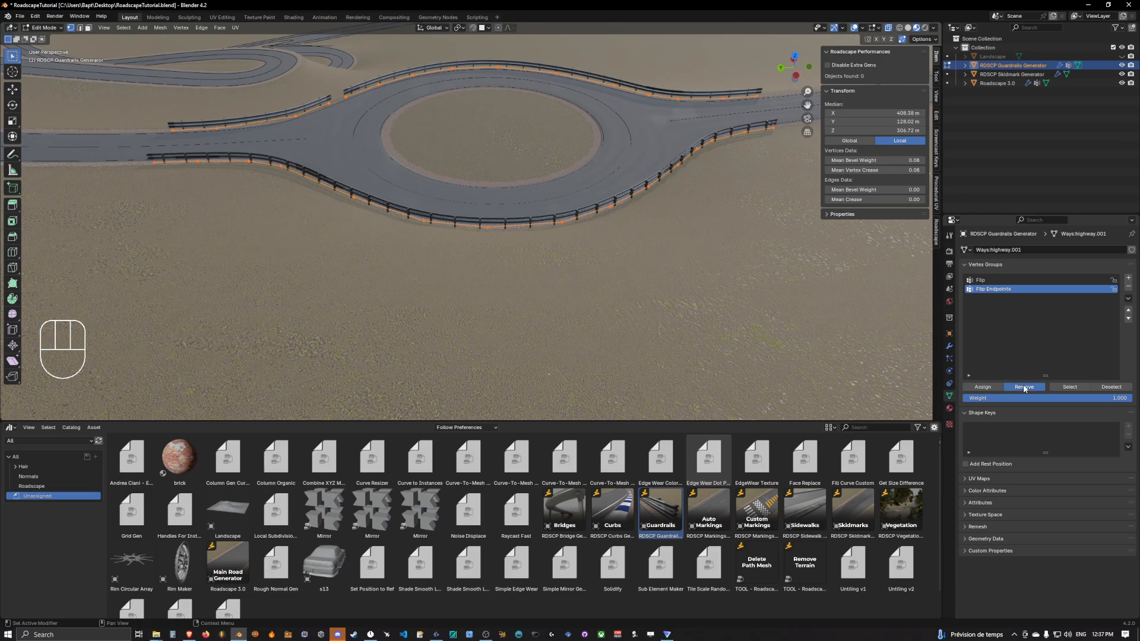
Select the outer end vertex of the short connecting-road guardrail and assign it to the Flip Endpoints vertex group.
middle_click_drag(596, 267, 532, 223, "shift")
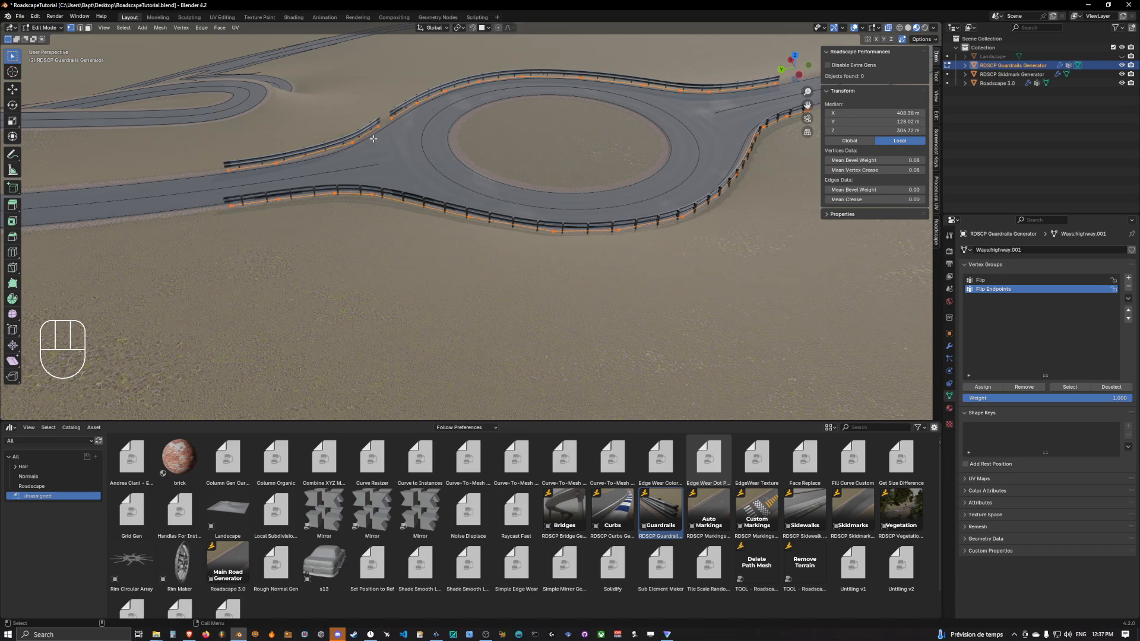
middle_click_drag(374, 139, 469, 162, "shift")
scroll(471, 163, "up", 2)
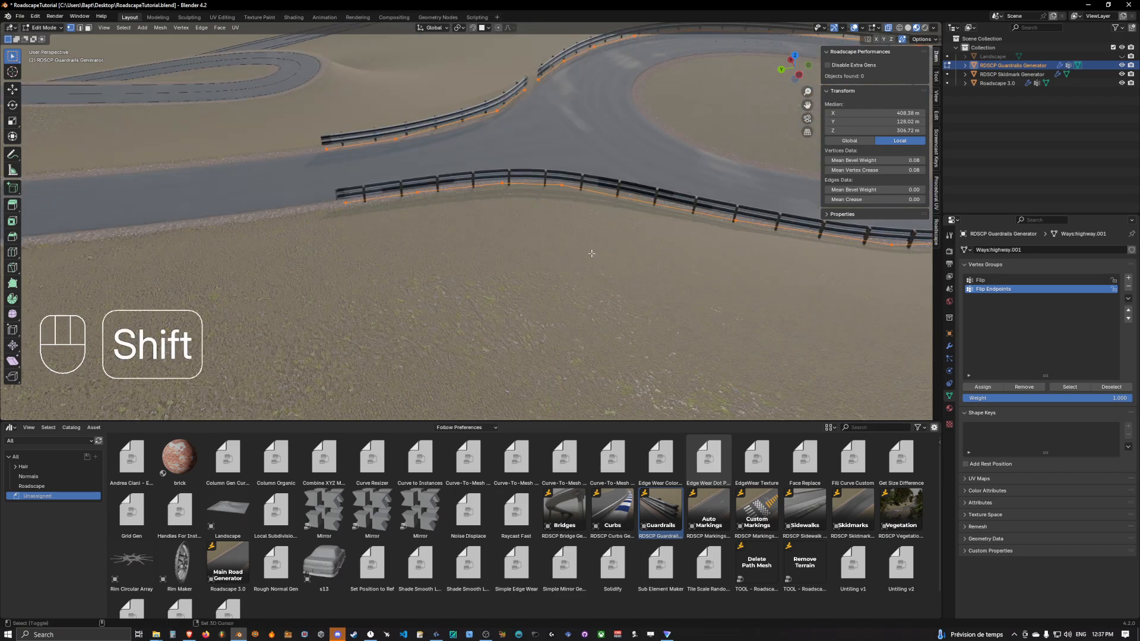
middle_click_drag(591, 254, 541, 263)
left_click(481, 254)
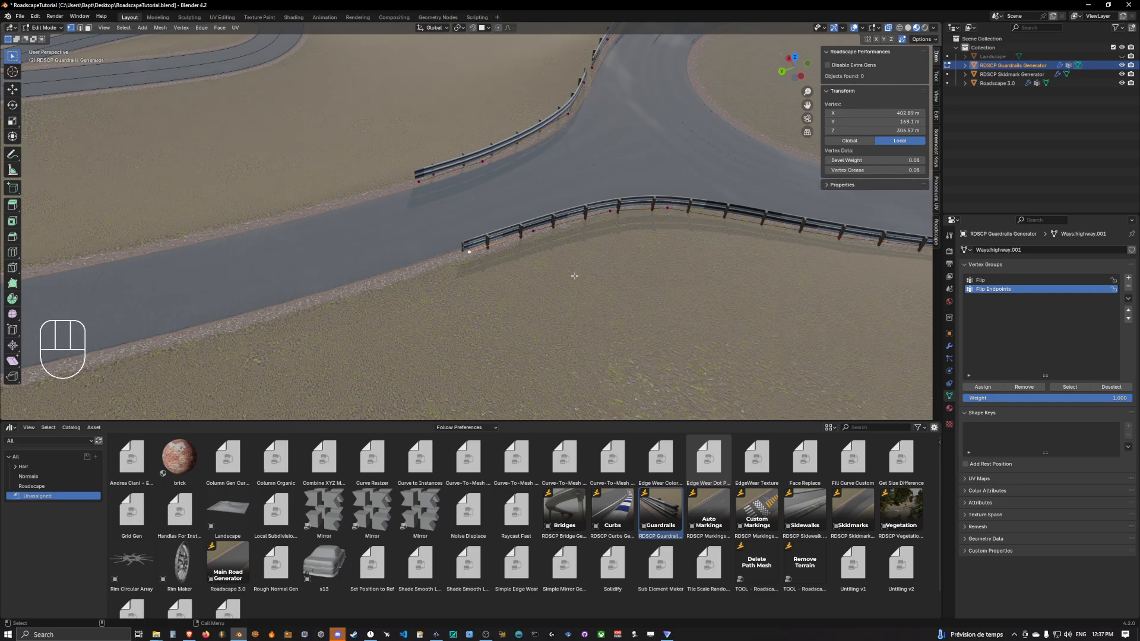
key("KP_Decimal")
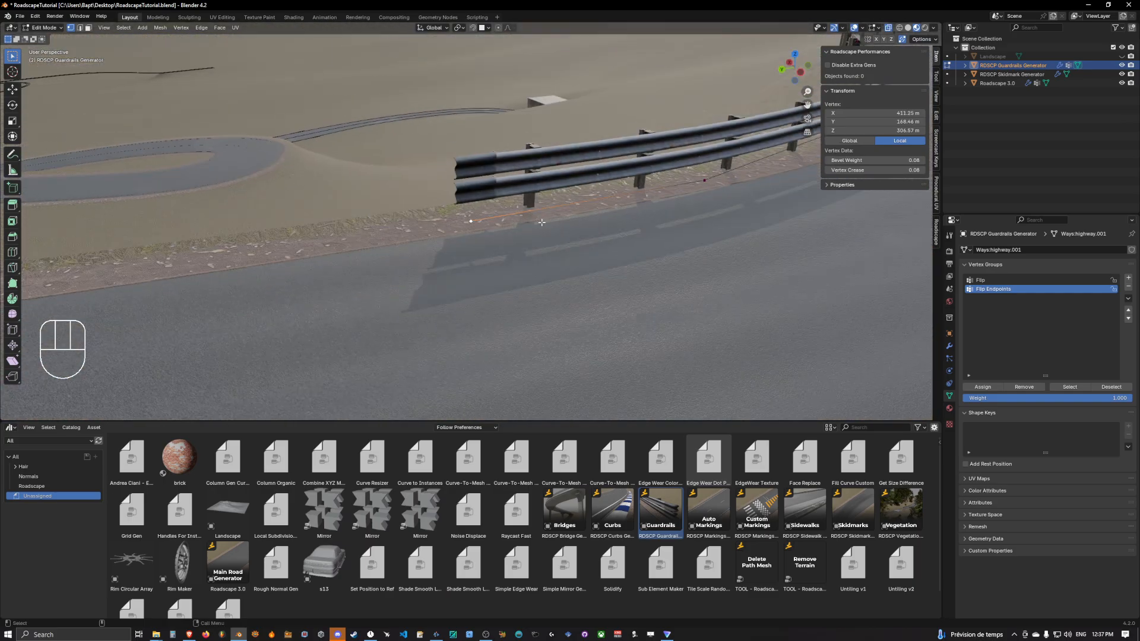
left_click(981, 386)
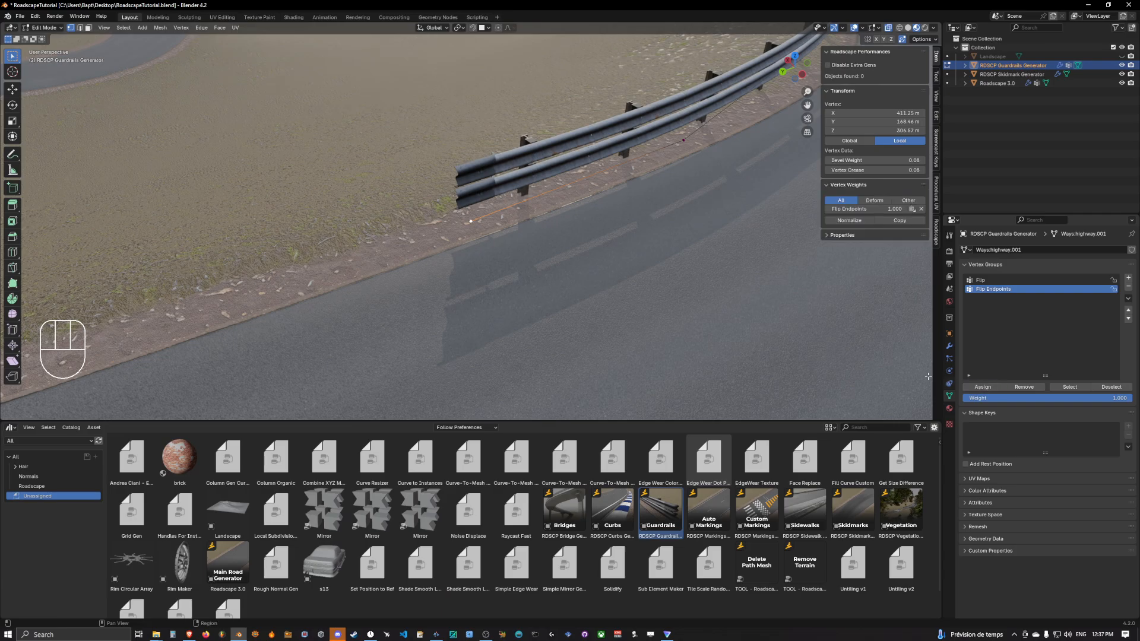
Assign the end vertex of the guardrail on the opposite side of the connecting road to Flip Endpoints.
scroll(713, 305, "down", 6)
middle_click_drag(755, 285, 716, 322)
middle_click_drag(716, 323, 736, 264, "shift")
left_click(432, 285)
left_click(975, 389)
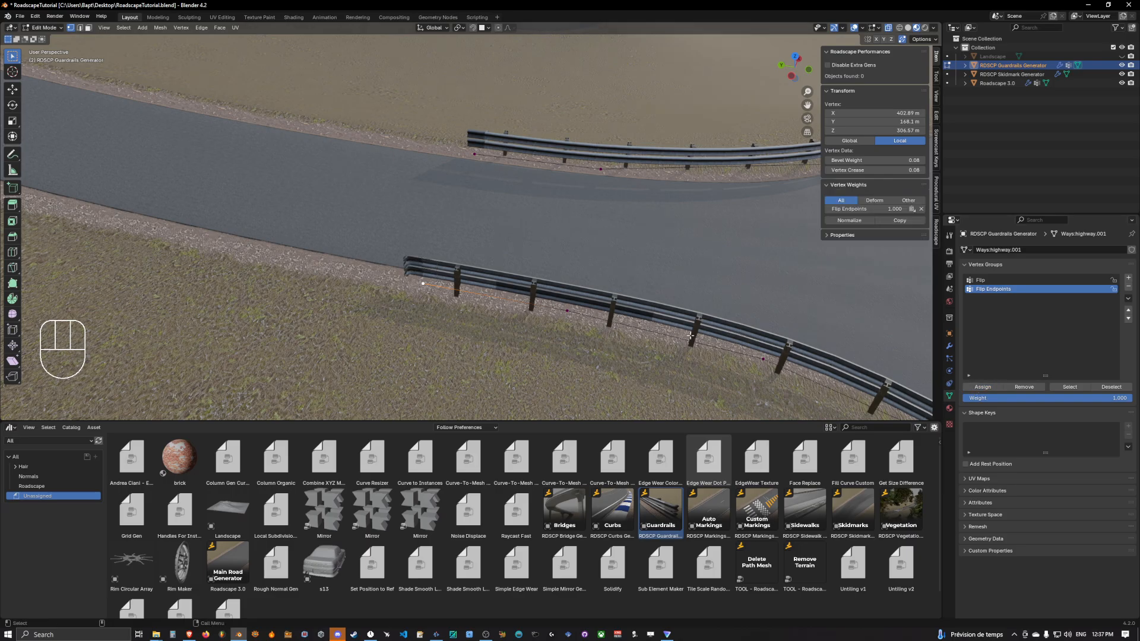
Assign the short guardrail's other end vertex, beside the gap at the roundabout, to the Flip Endpoints group.
scroll(594, 290, "down", 3)
middle_click_drag(653, 296, 545, 285, "shift")
scroll(545, 285, "down", 2)
middle_click_drag(600, 330, 486, 298, "shift")
left_click(434, 140)
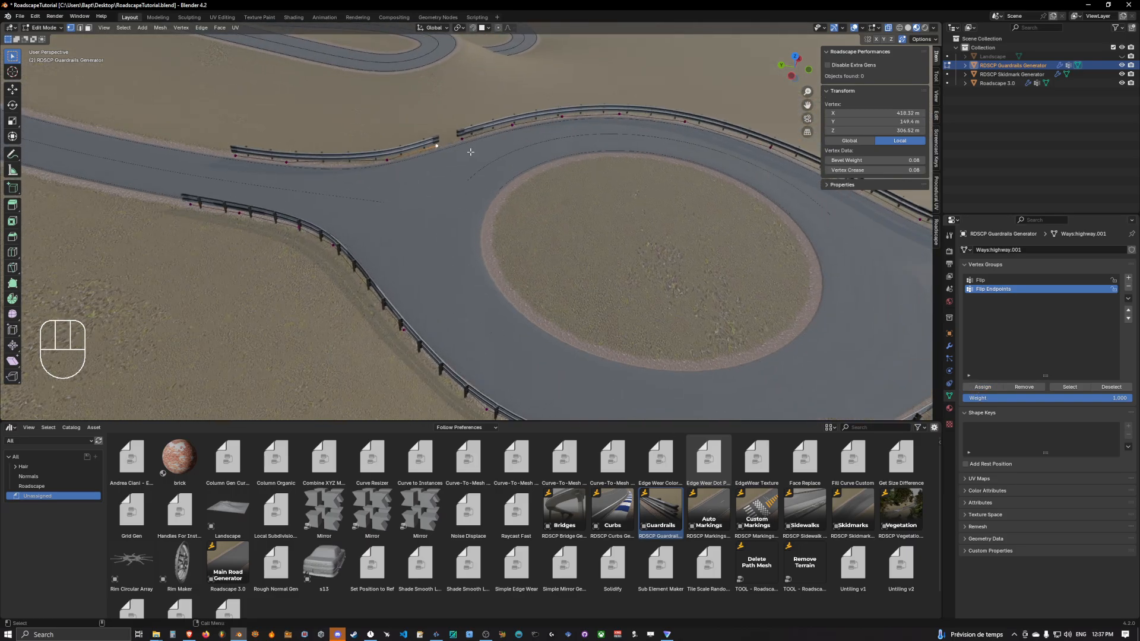
scroll(433, 144, "up", 6)
middle_click_drag(433, 145, 925, 357, "shift")
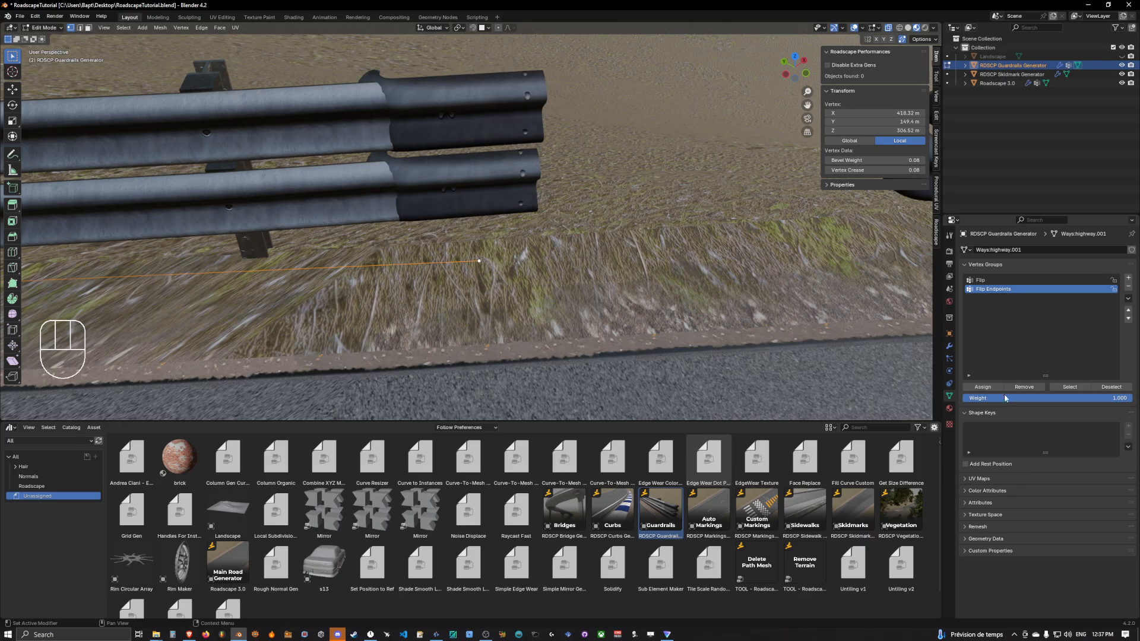
left_click(981, 387)
scroll(565, 265, "down", 4)
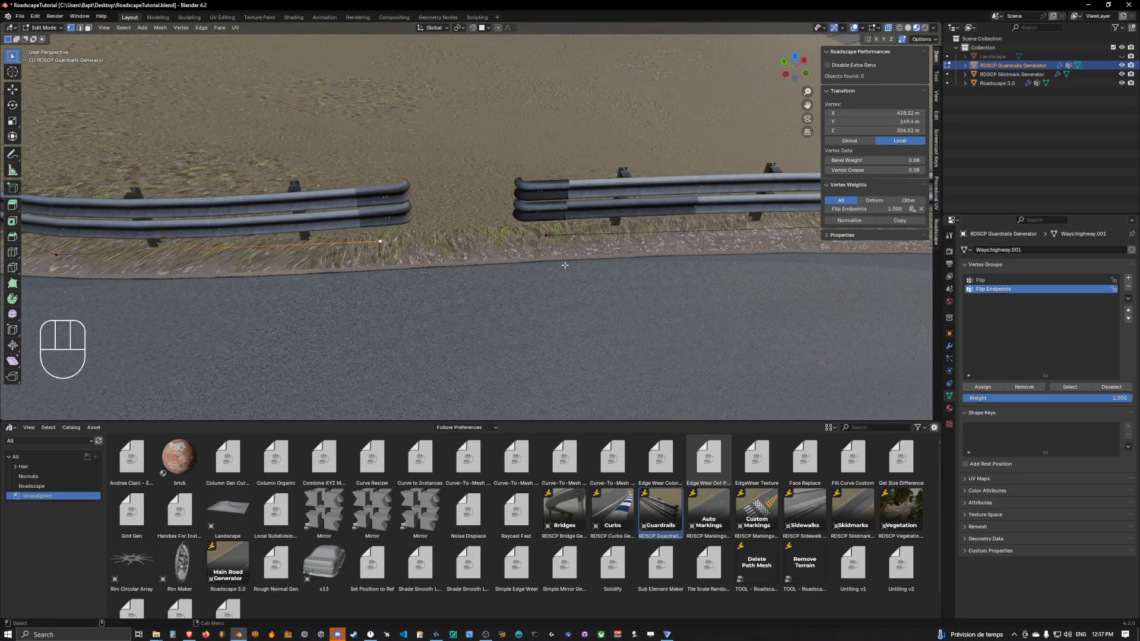
Frame the outer guardrail's end vertex on the connecting road at the roundabout's far side.
scroll(554, 240, "down", 6)
middle_click_drag(772, 339, 598, 288, "shift")
scroll(598, 288, "down", 2)
middle_click_drag(647, 356, 565, 279, "shift")
left_click(565, 282)
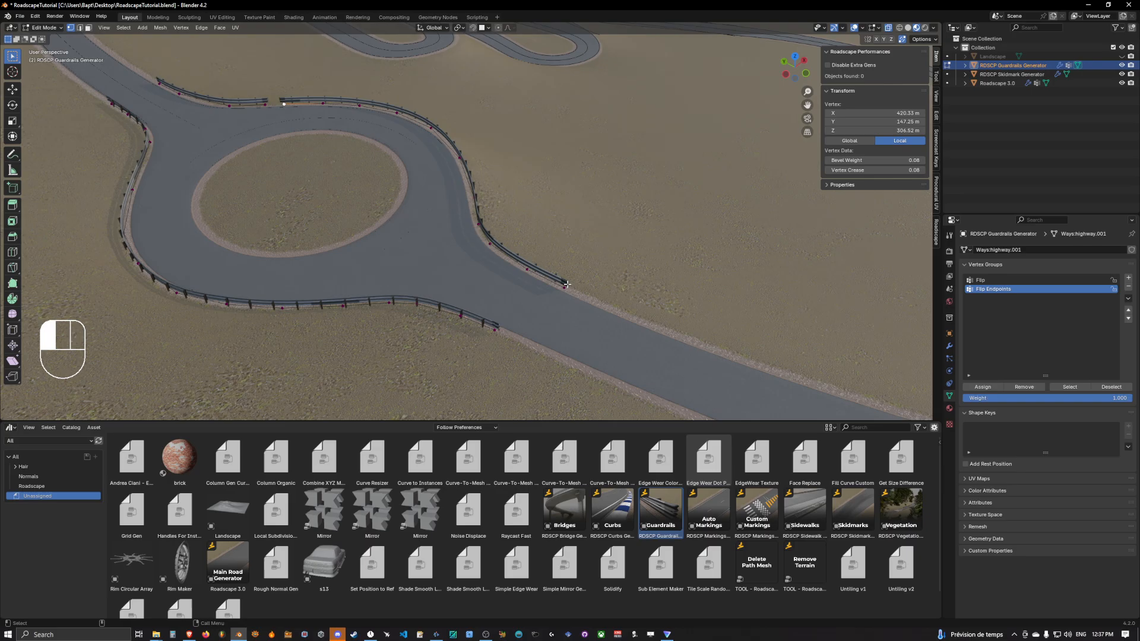
key("KP_Decimal")
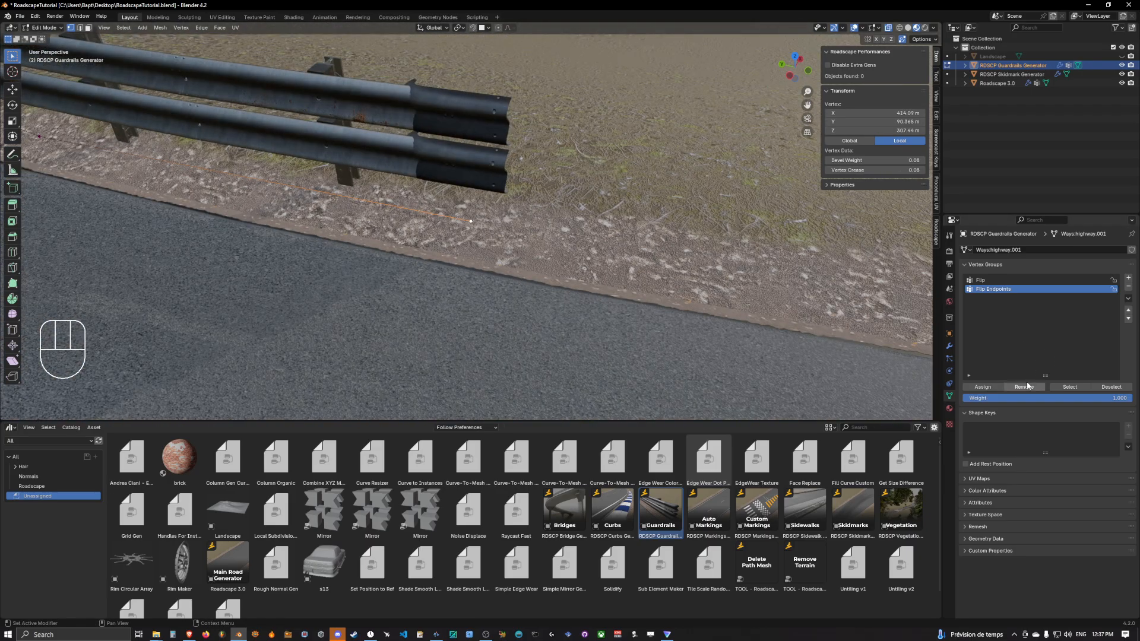
Examine the opposite guardrail's end on the far road and return to the guardrail ends on the first connecting road.
scroll(624, 255, "down", 4)
middle_click_drag(594, 255, 427, 202)
middle_click_drag(427, 202, 742, 300, "shift")
left_click(479, 175)
middle_click_drag(582, 173, 443, 234)
scroll(503, 179, "down", 7)
middle_click_drag(766, 268, 623, 124, "shift")
scroll(526, 171, "up", 2)
middle_click_drag(624, 125, 644, 148, "shift")
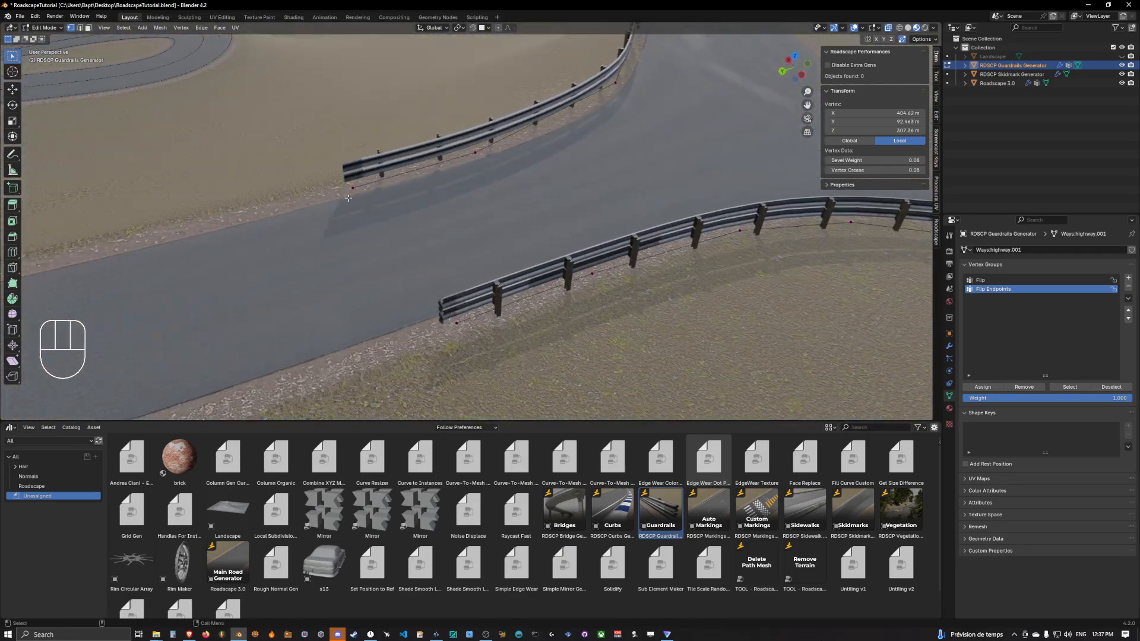
Frame the short guardrail's outer end vertex and inspect how its end is shaped.
left_click(349, 190)
key("KP_Decimal")
scroll(493, 172, "down", 4)
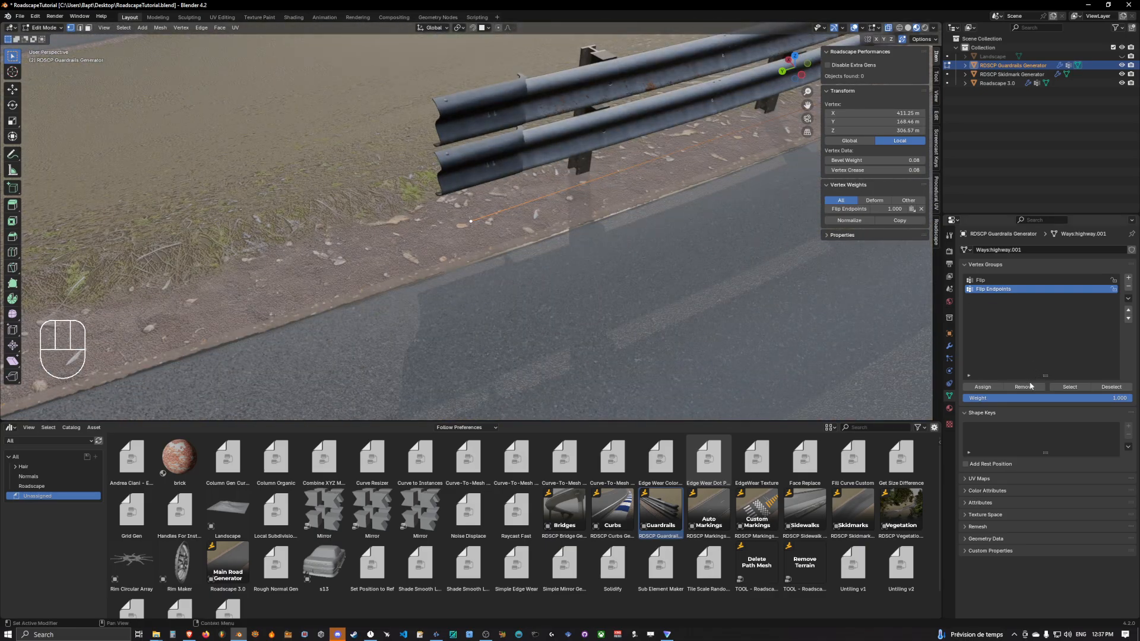
scroll(570, 220, "down", 8)
middle_click_drag(570, 220, 497, 251)
middle_click_drag(498, 251, 549, 249)
scroll(550, 244, "down", 3)
middle_click_drag(549, 250, 599, 251, "shift")
Survey the guardrail ends around the whole roundabout and leave Edit Mode.
left_click(538, 171)
middle_click_drag(516, 190, 570, 213)
scroll(537, 231, "down", 3)
middle_click_drag(535, 205, 588, 198, "shift")
middle_click_drag(356, 231, 431, 235, "shift")
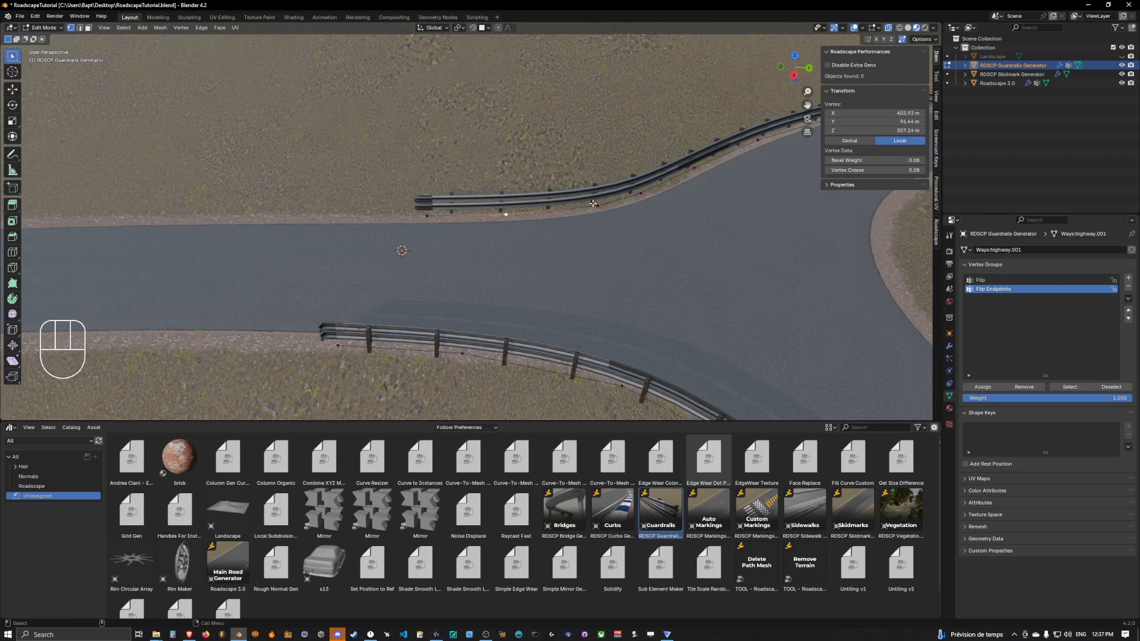
middle_click_drag(642, 193, 594, 222)
scroll(489, 213, "down", 5)
middle_click_drag(594, 222, 496, 267, "shift")
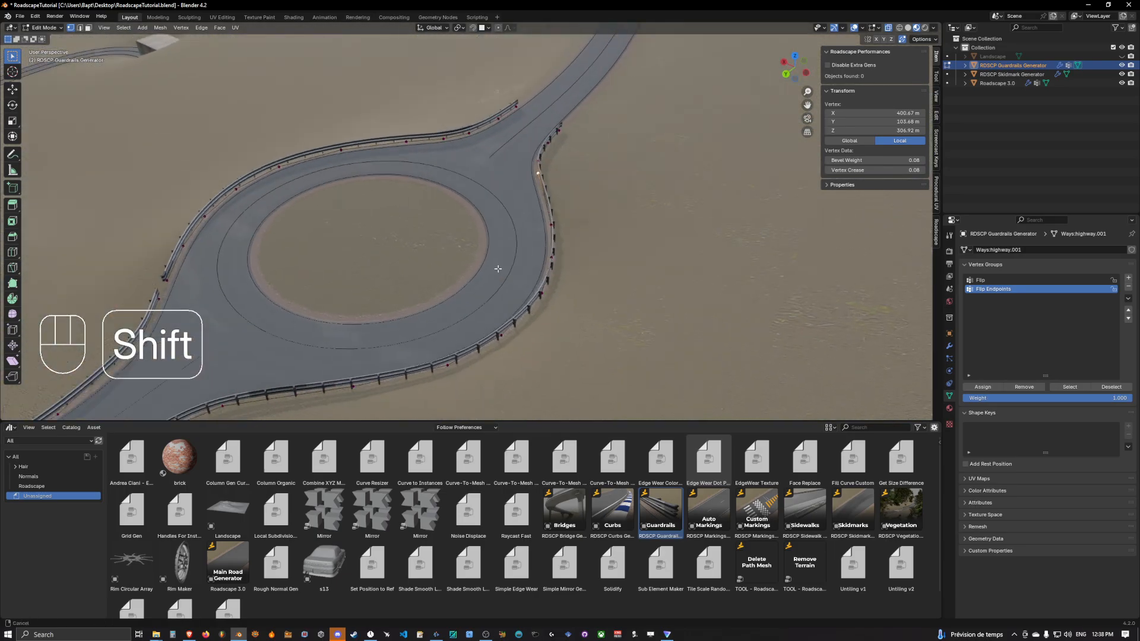
scroll(496, 267, "up", 4)
middle_click_drag(409, 154, 580, 249, "shift")
key("Tab")
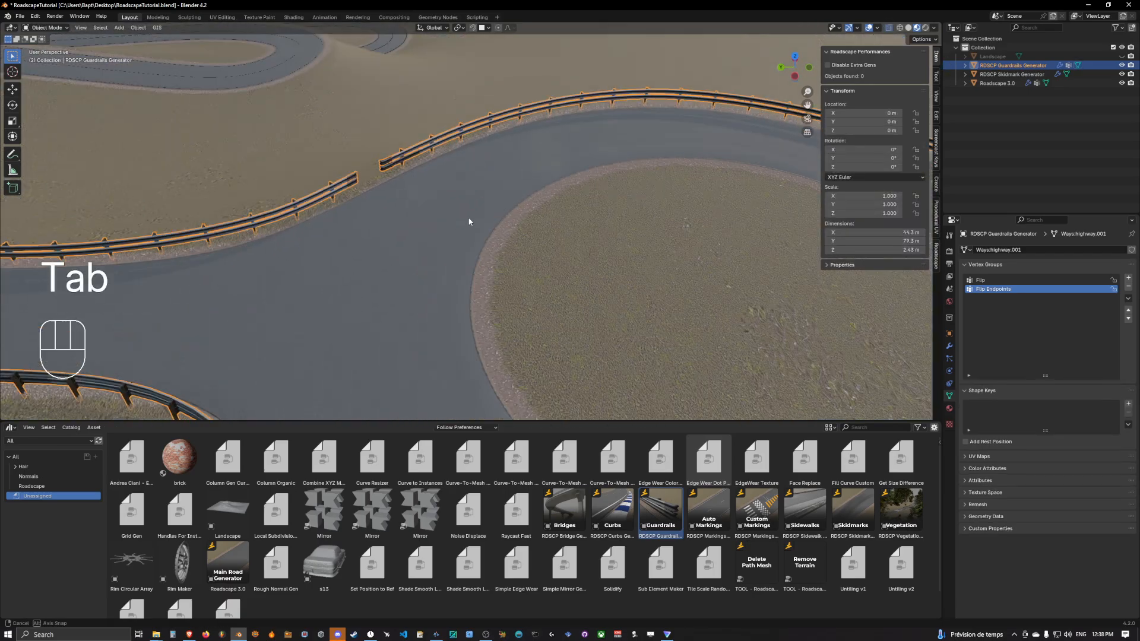
Examine the double rails and poles up close along the roundabout's outer curve.
middle_click_drag(468, 221, 523, 179, "shift")
mouse_move(523, 179)
middle_mouse_down()
mouse_move(590, 180)
mouse_move(516, 169)
middle_mouse_up()
left_click(599, 148)
middle_click_drag(599, 148, 671, 172)
middle_click_drag(671, 172, 532, 217, "shift")
scroll(516, 178, "up", 3)
scroll(402, 265, "up", 3)
scroll(593, 224, "up", 4)
scroll(642, 221, "up", 3)
scroll(646, 223, "down", 3)
scroll(535, 194, "down", 2)
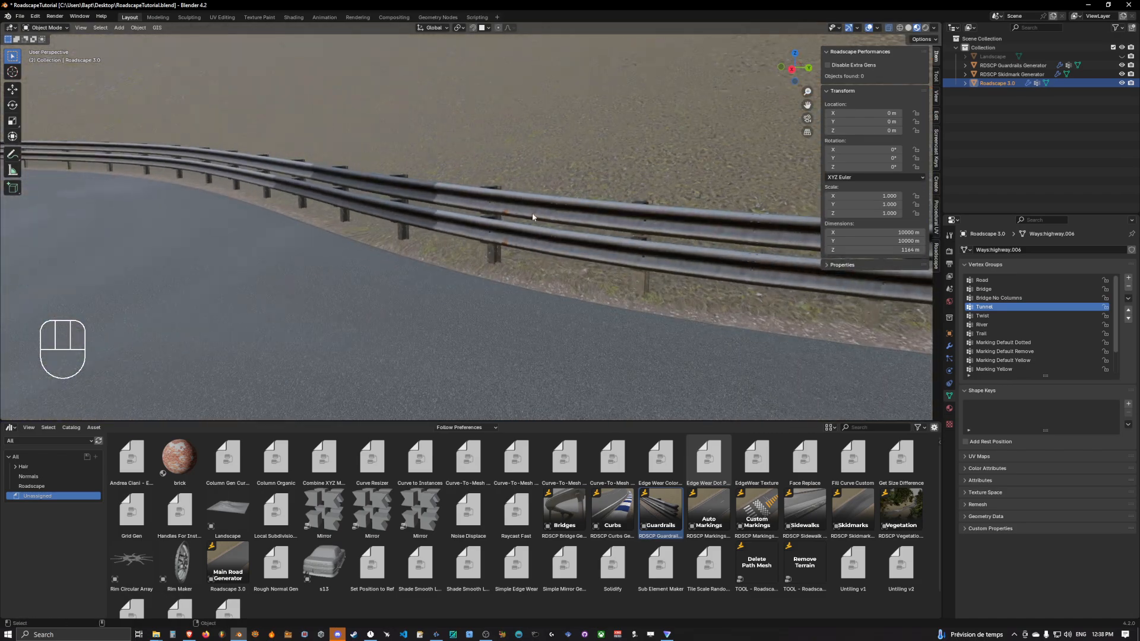
Show the guardrails generator's modifier settings and turn off Second Rail.
left_click(949, 345)
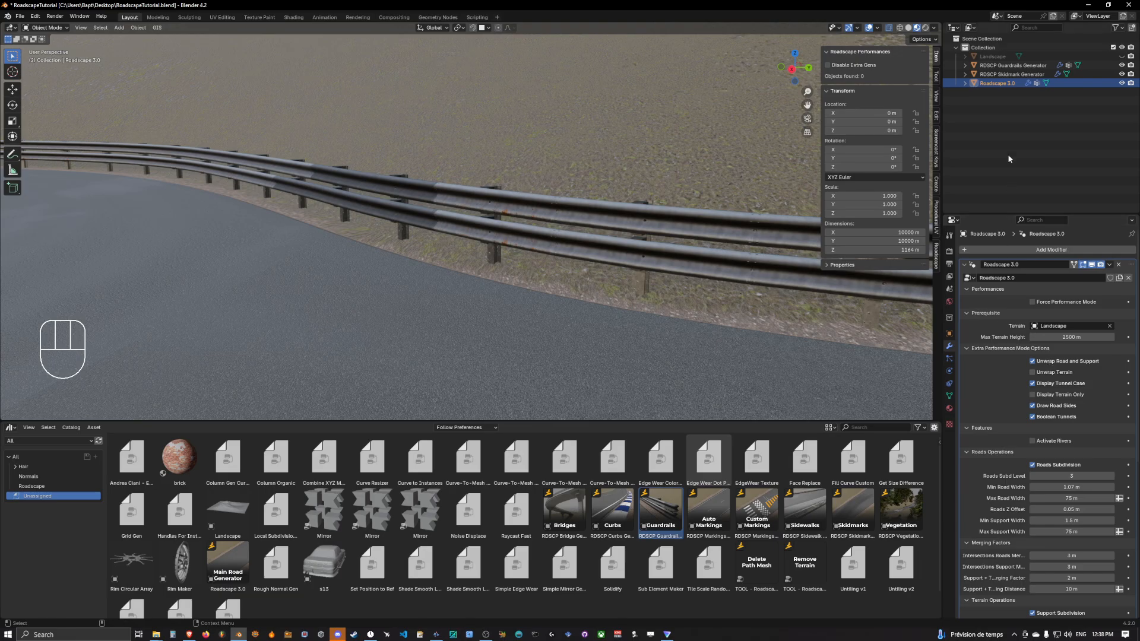
left_click(1008, 66)
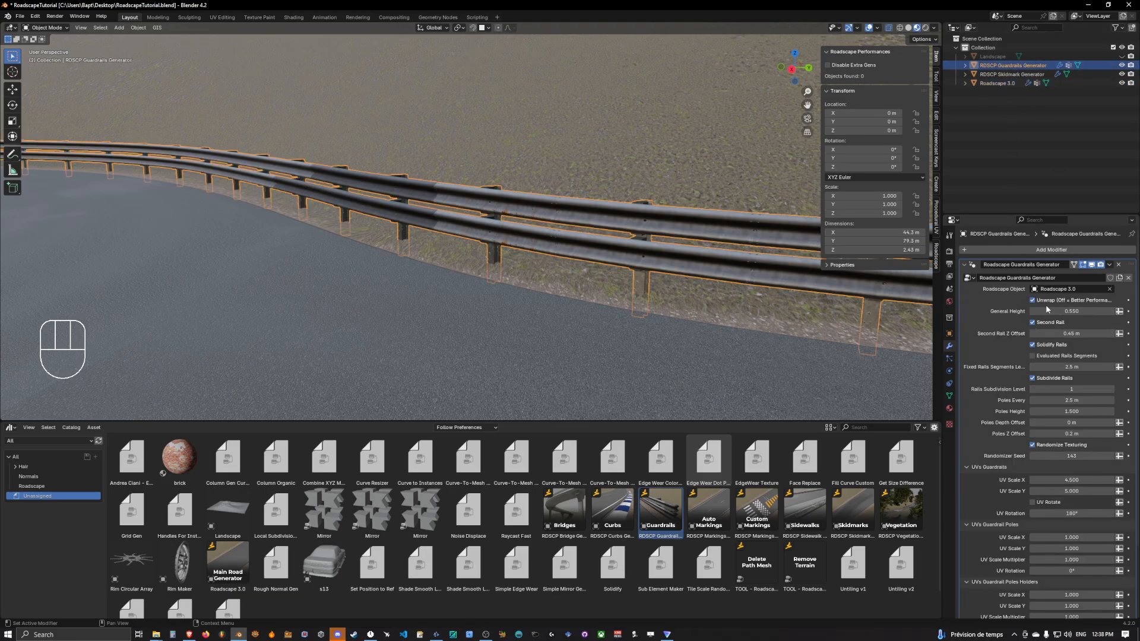
left_click(1036, 324)
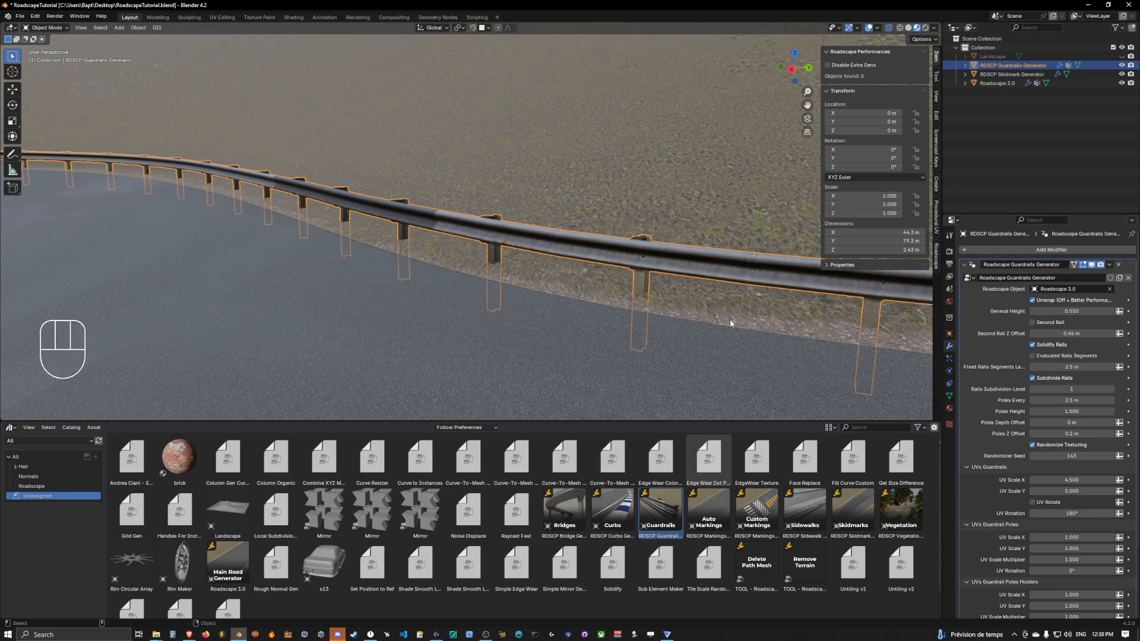
middle_click_drag(722, 317, 516, 261)
middle_click_drag(517, 261, 710, 256, "shift")
Turn on the wireframe overlay and examine the single rail's mesh density.
key("q")
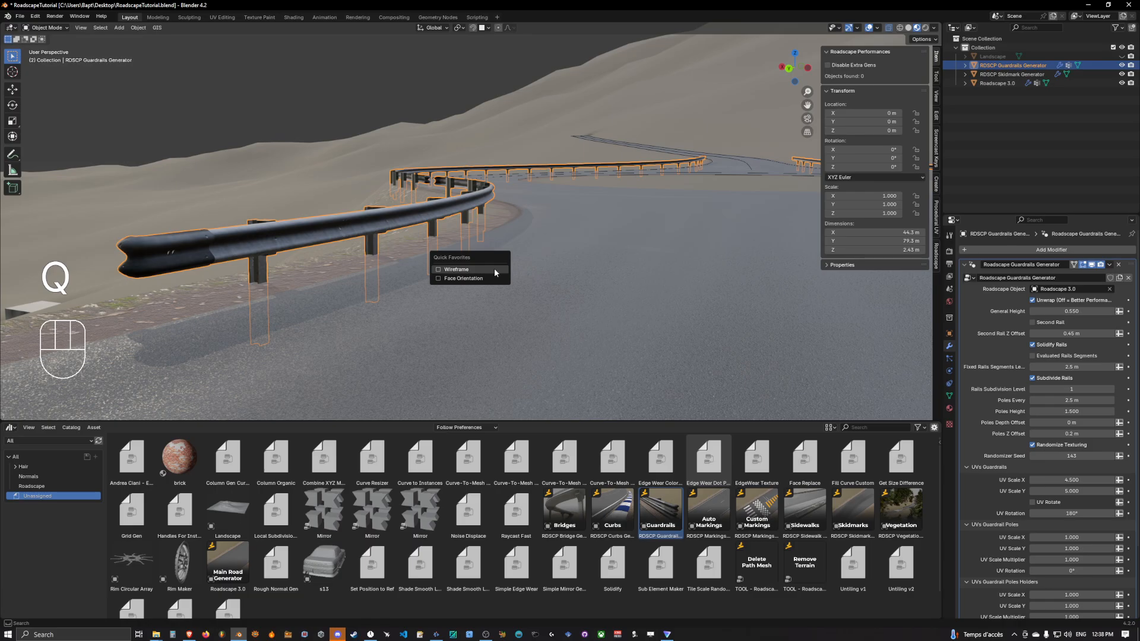
left_click(494, 269)
middle_click_drag(494, 268, 561, 271, "shift")
scroll(553, 271, "up", 5)
scroll(482, 278, "down", 2)
scroll(525, 277, "down", 2)
scroll(570, 270, "down", 2)
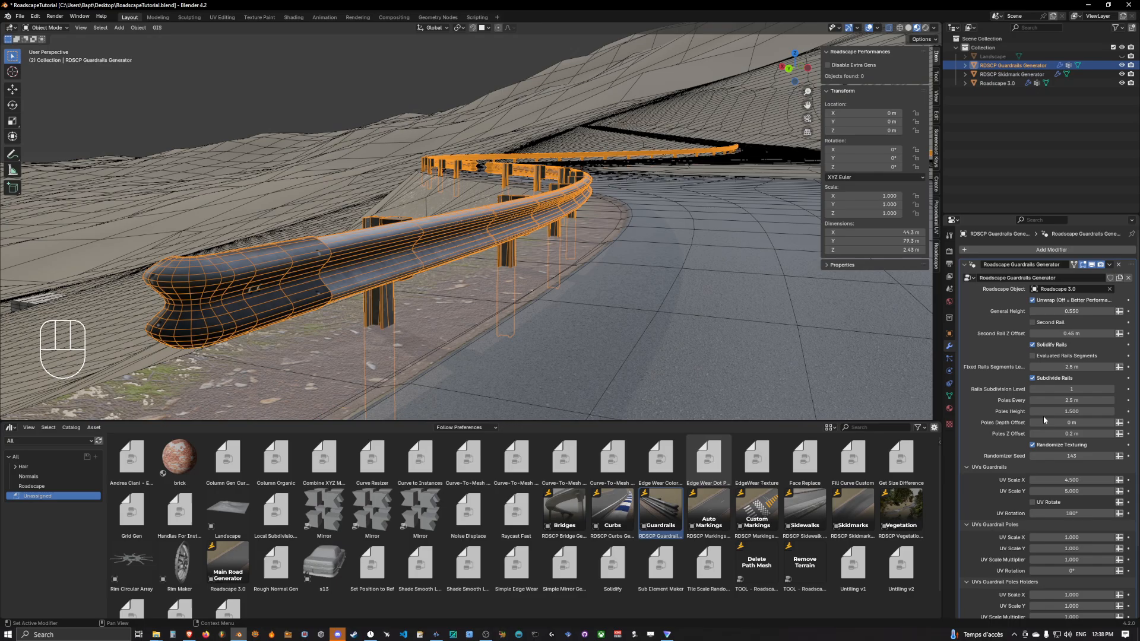
Turn off Subdivide Rails for the guardrails and inspect the rail's mesh up close.
left_click(1032, 378)
middle_click_drag(688, 344, 596, 319)
scroll(596, 331, "down", 4)
scroll(589, 325, "up", 4)
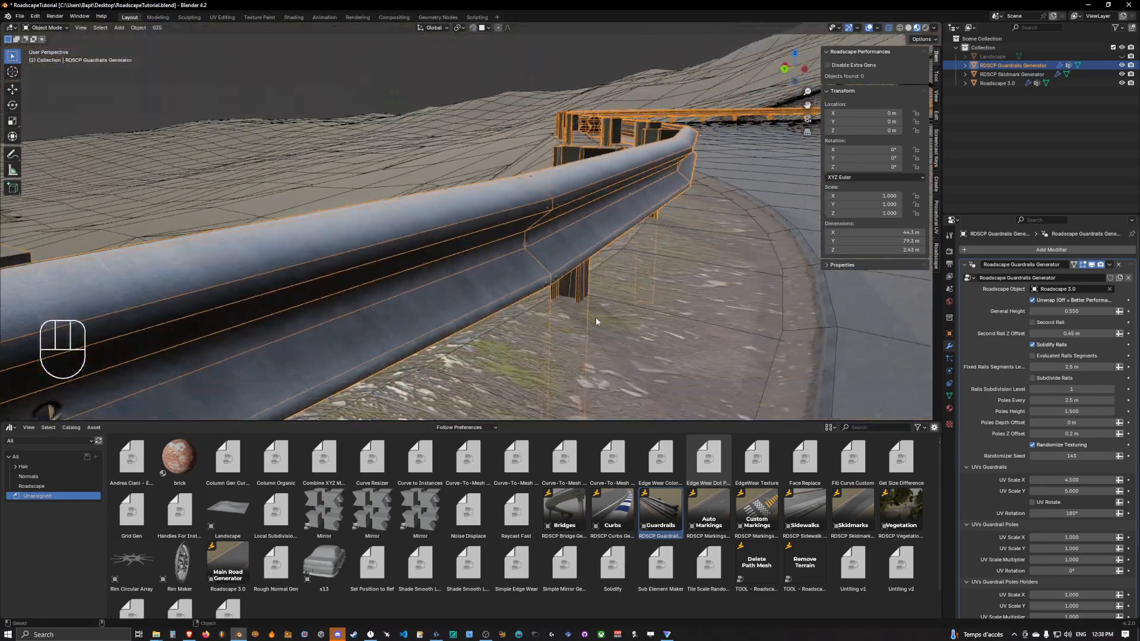
Turn Subdivide Rails back on and try a higher Rails Subdivision Level, returning it to 1.
left_click(1058, 379)
left_click(1113, 390)
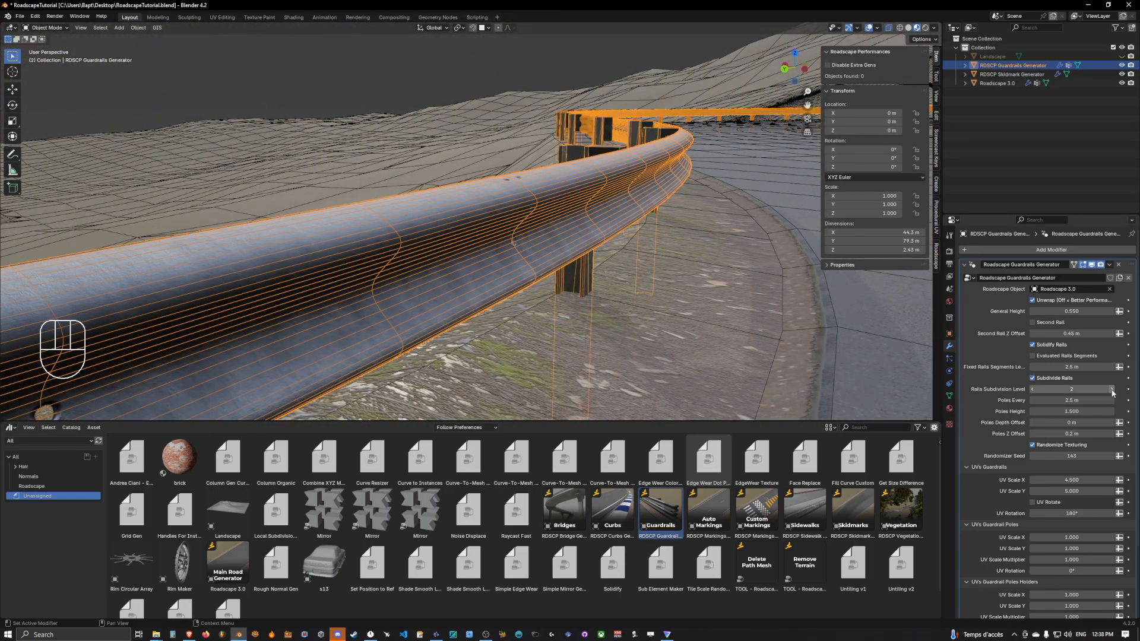
left_click(1032, 389)
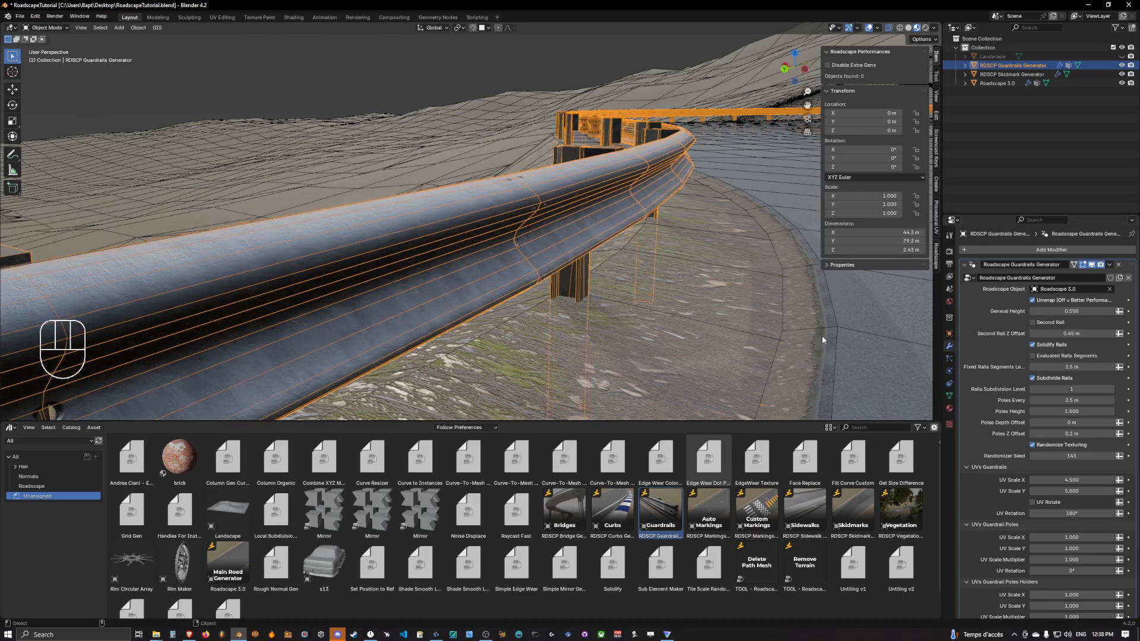
Turn off the wireframe overlay and bring the back and open end of the guardrail into close view.
scroll(782, 327, "down", 4)
middle_click_drag(904, 341, 618, 251)
scroll(644, 279, "up", 2)
scroll(571, 266, "up", 1)
key("q")
left_click(571, 266)
Switch Solidify Rails off and on several times to compare the rail's thickness, leaving it enabled.
left_click(1032, 345)
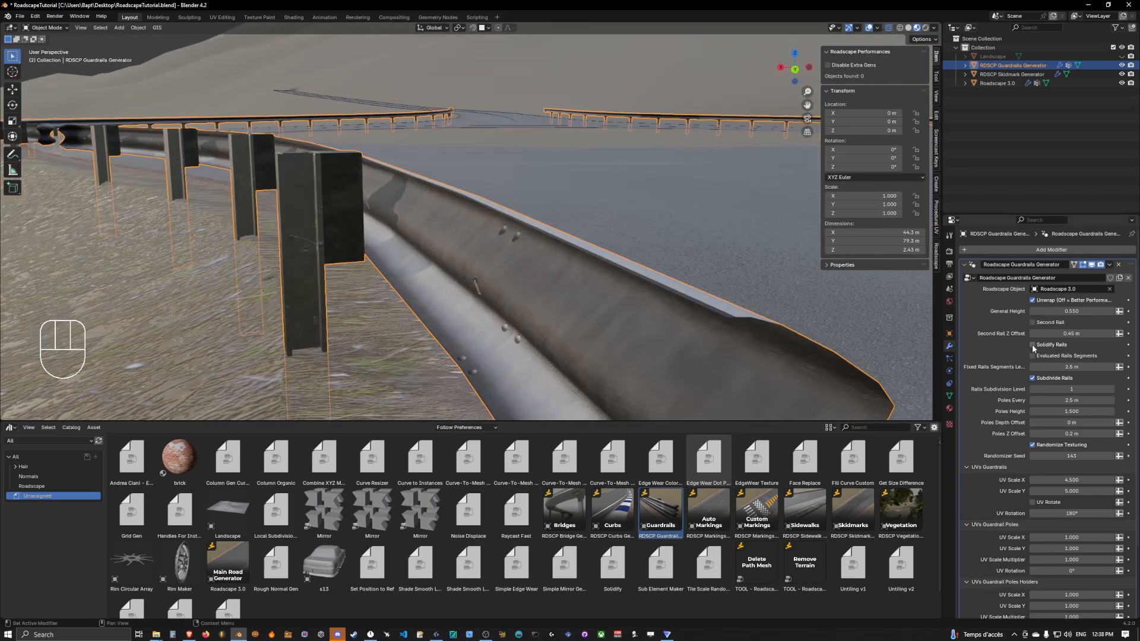
left_click(1033, 345)
left_click(1032, 345)
left_click(1033, 345)
left_click(1032, 346)
left_click(1032, 346)
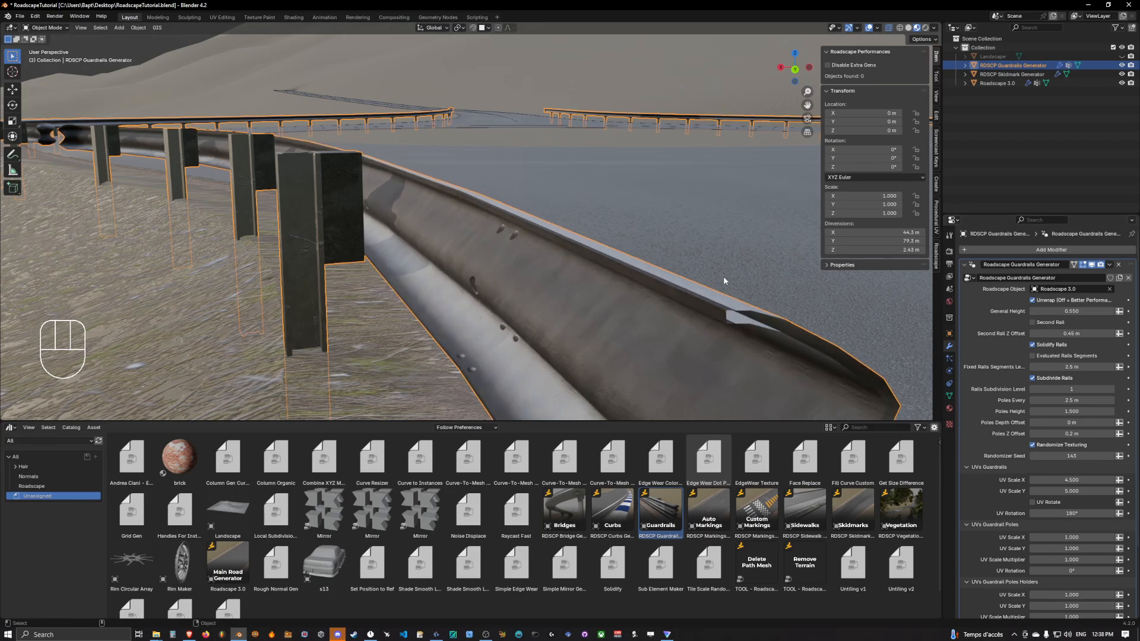
Show the wireframe overlay, try a longer fixed rail segment length such as 4.81 m and another pole spacing, and undo the value changes.
key("q")
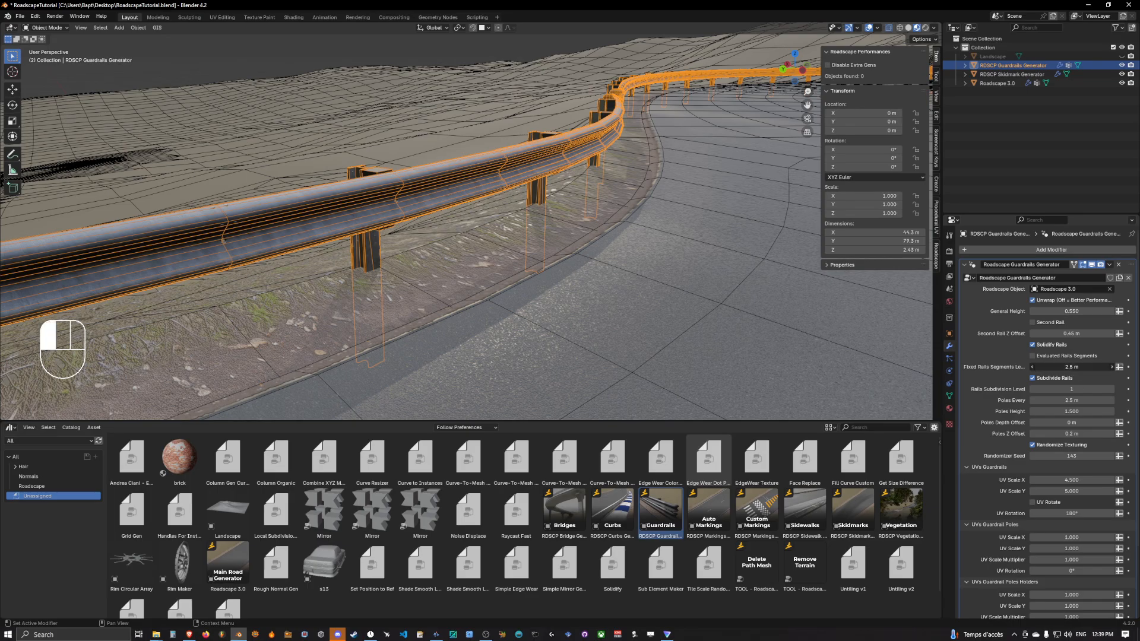
key("ctrl+z")
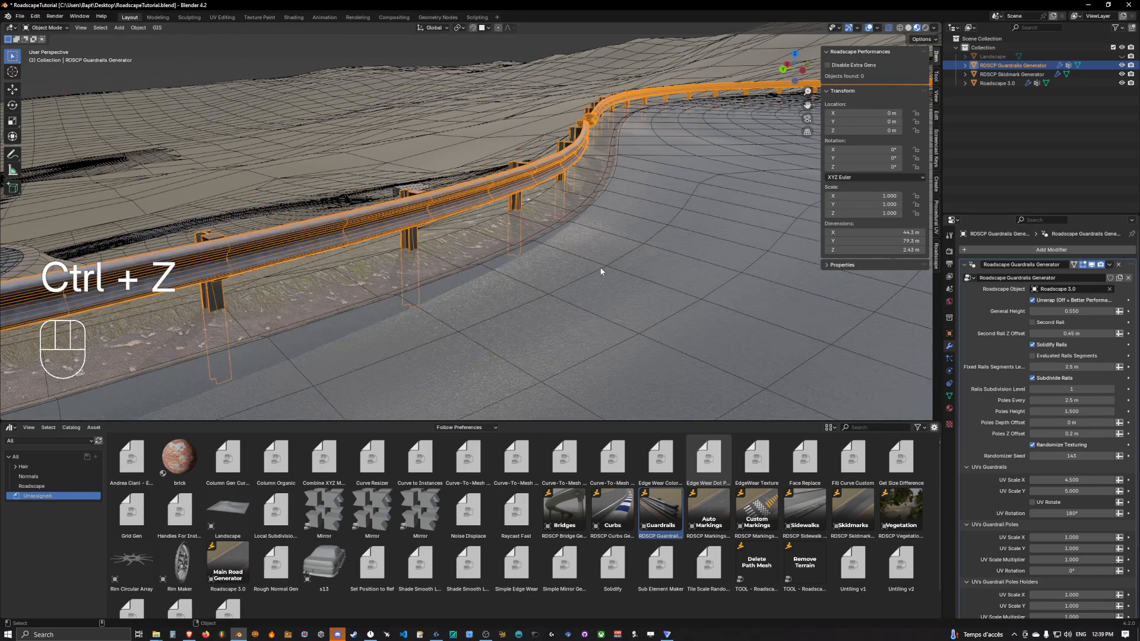
middle_click_drag(601, 272, 515, 220)
left_click_drag(1071, 367, 1107, 367)
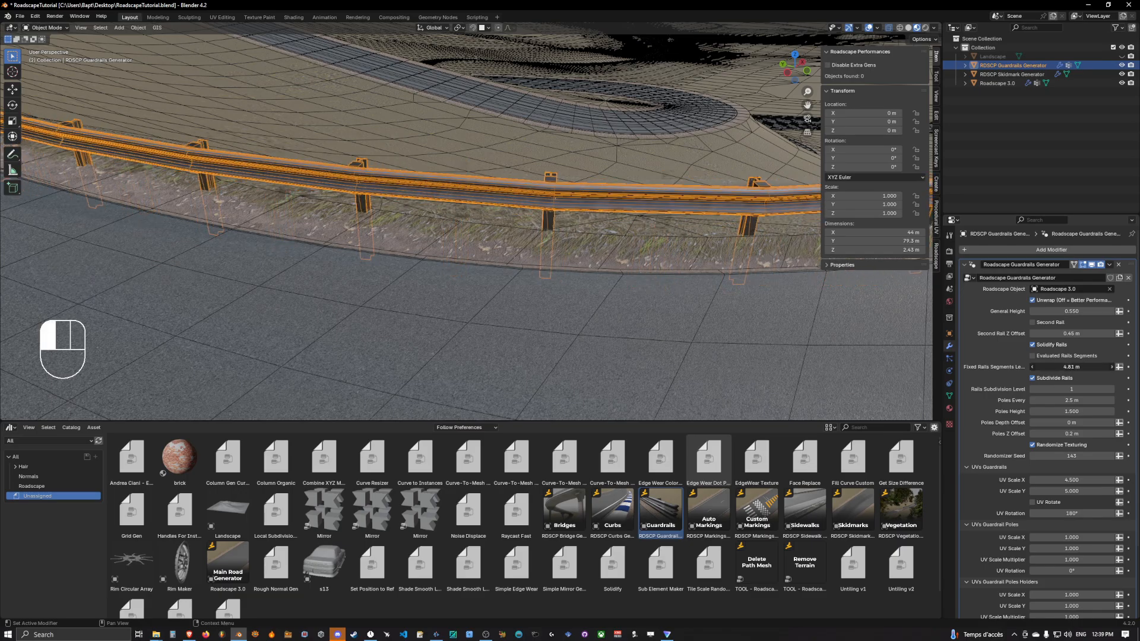
key("ctrl+z")
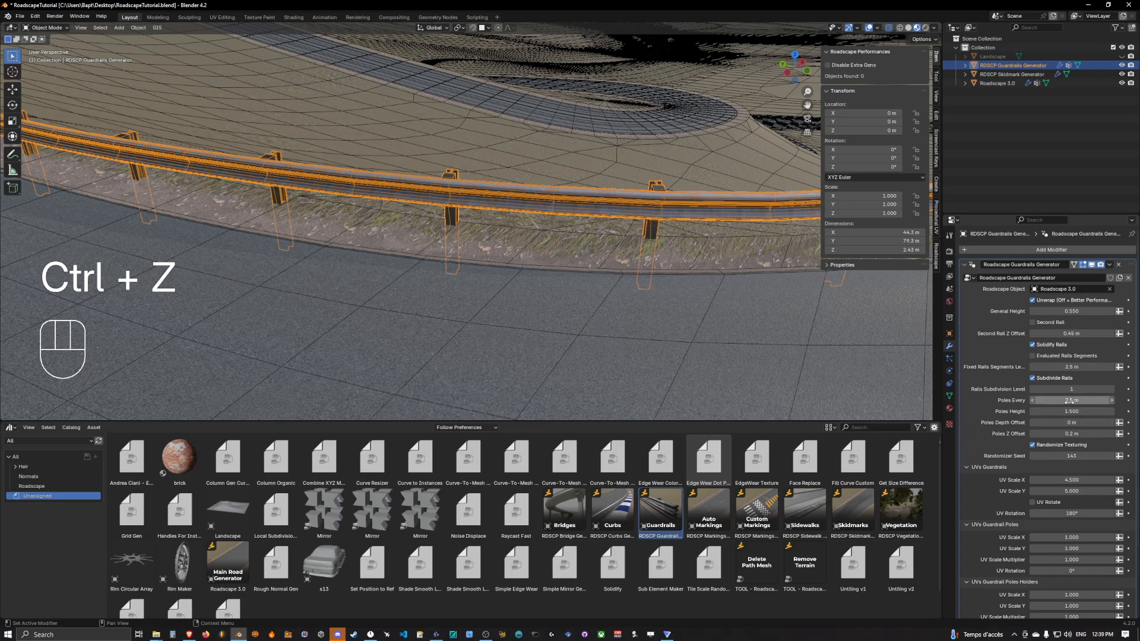
mouse_move(1072, 400)
left_mouse_down()
mouse_move(1092, 401)
mouse_move(1063, 400)
left_mouse_up()
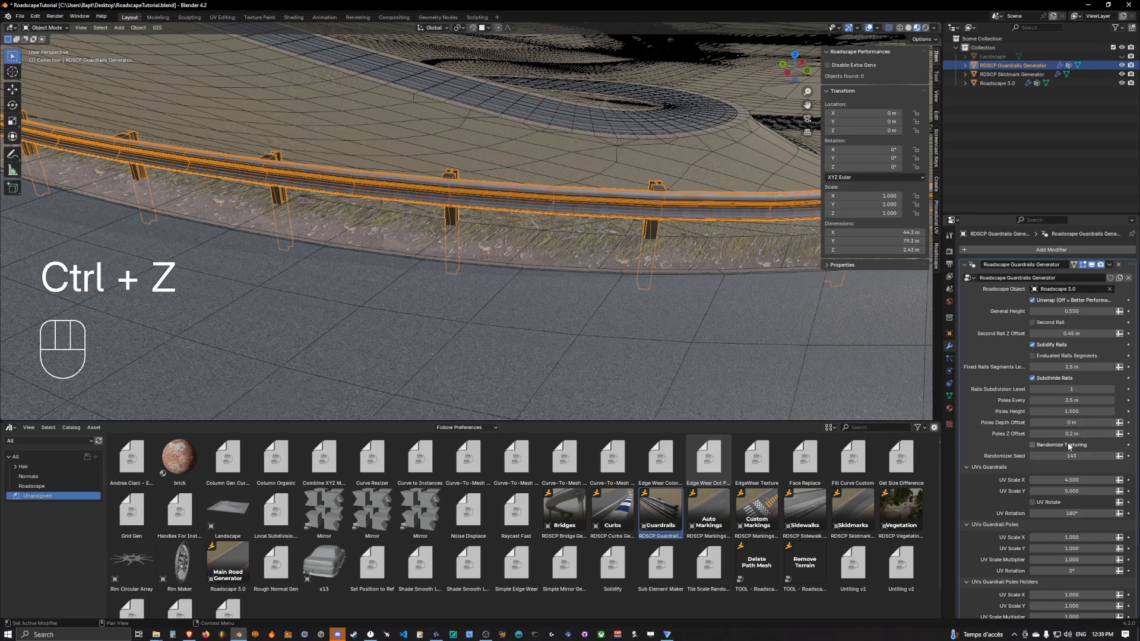
Turn off the wireframe overlay and compare the rails' texture with Randomize Texturing off and on, leaving it enabled.
middle_click_drag(605, 324, 503, 188)
key("q")
left_click(690, 315)
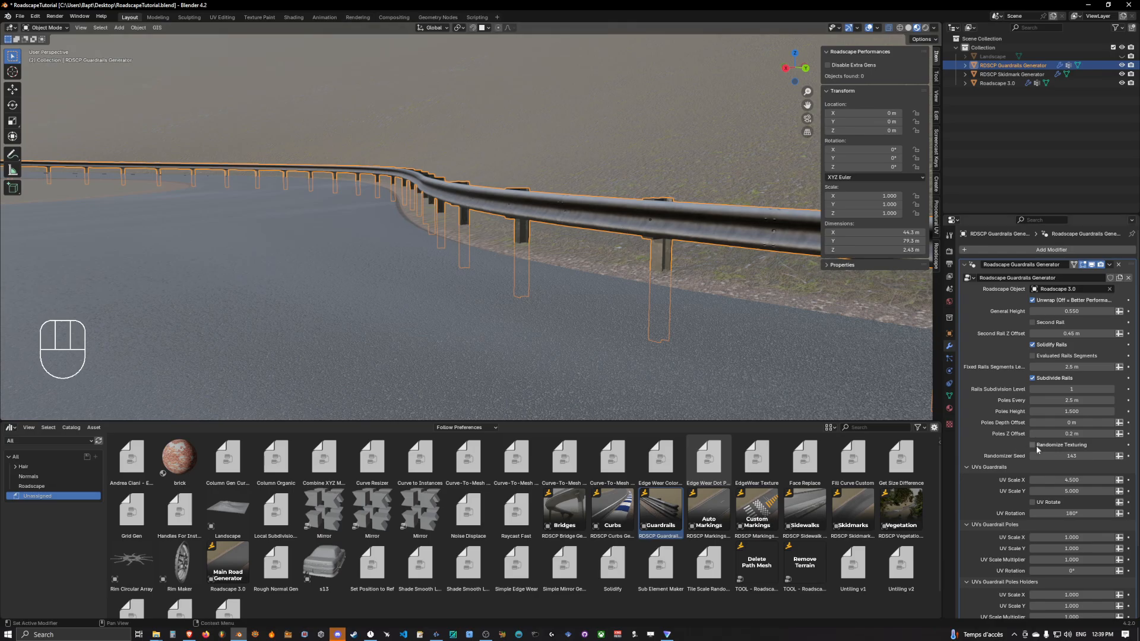
middle_click_drag(523, 285, 593, 218)
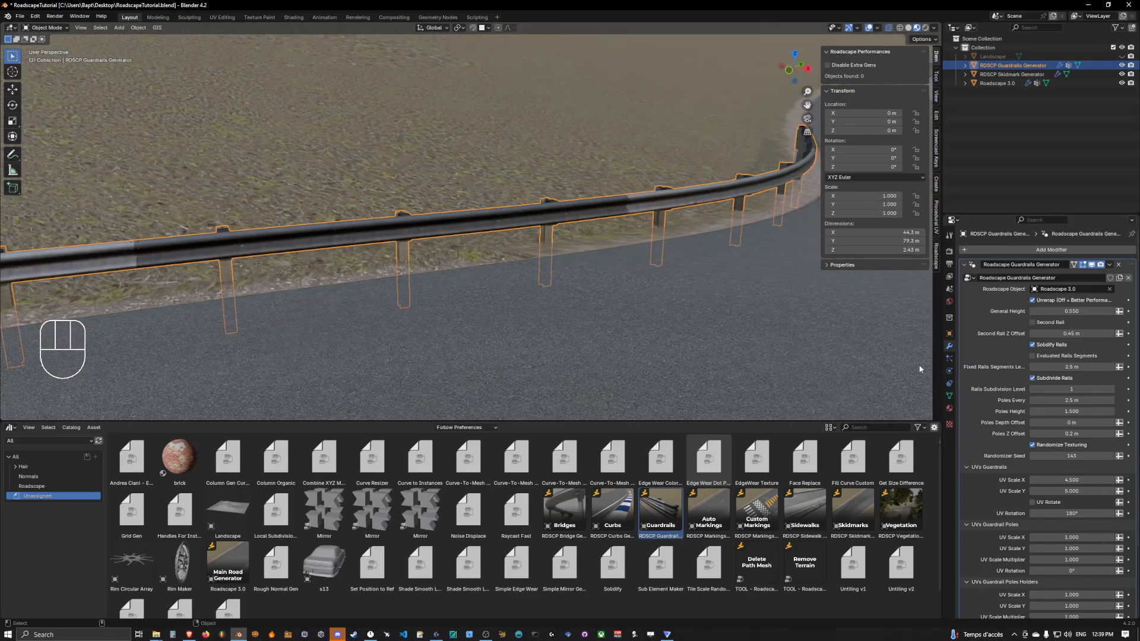
middle_click_drag(919, 369, 592, 264, "shift")
Try different Randomizer Seed values, such as 39 and 26, to vary the texture along the single rail.
left_click_drag(1074, 455, 1037, 455)
scroll(740, 333, "down", 8)
middle_click_drag(740, 333, 715, 338)
scroll(716, 343, "up", 5)
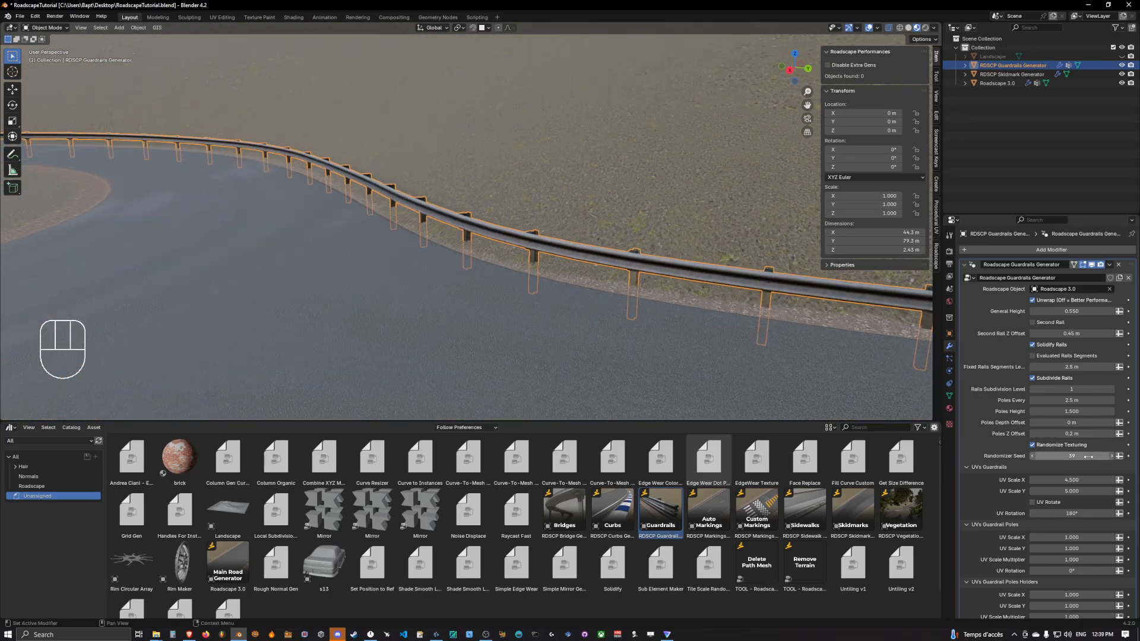
left_click_drag(1072, 456, 1075, 455)
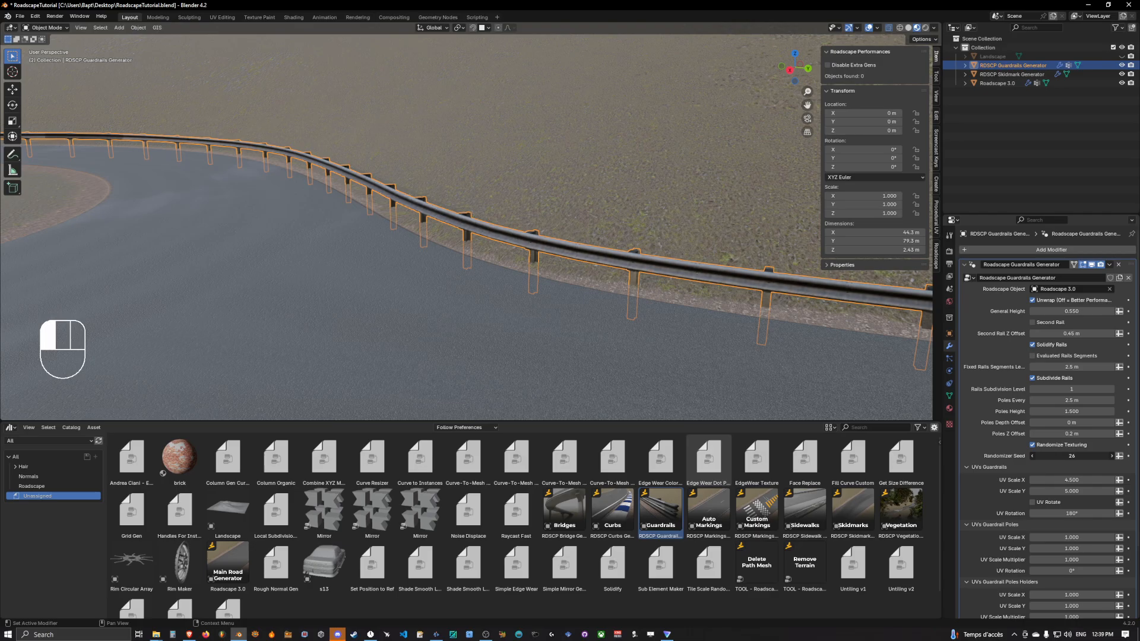
Turn on Second Rail for the guardrails and set the Randomizer Seed to 53.
left_click(1055, 324)
middle_click_drag(659, 285, 713, 278)
left_click_drag(1071, 455, 1073, 455)
scroll(613, 304, "down", 1)
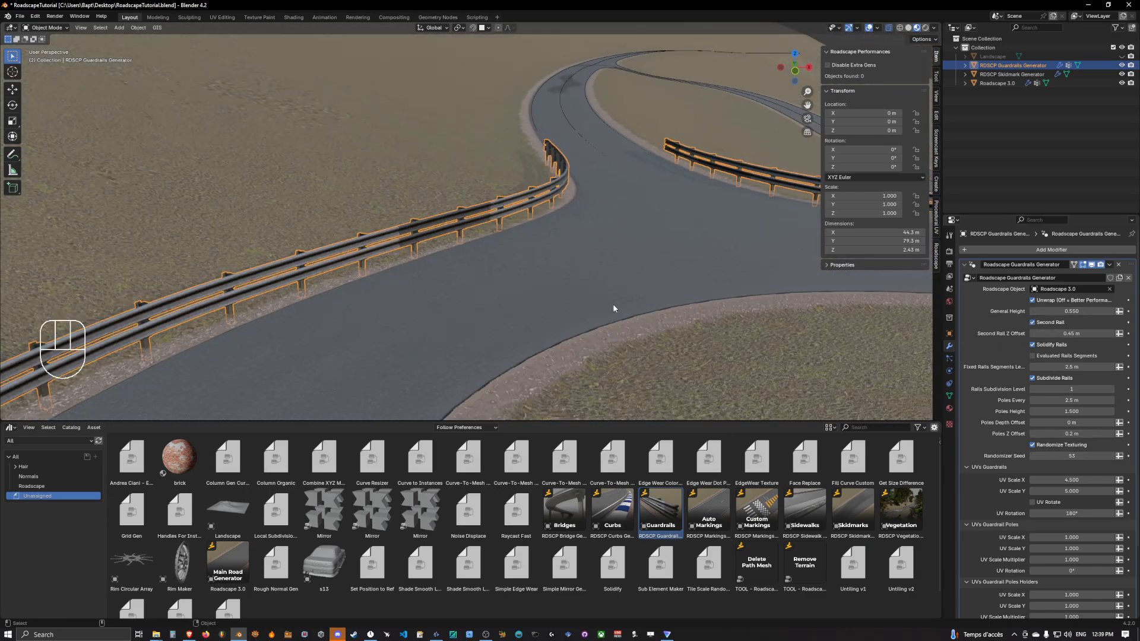
Select the Roadscape 3.0 road object and bring the whole roundabout into view.
middle_click_drag(613, 304, 594, 243)
scroll(568, 301, "down", 6)
left_click(632, 291)
scroll(634, 318, "up", 3)
scroll(529, 281, "up", 3)
scroll(594, 244, "down", 4)
middle_click_drag(593, 243, 631, 240, "shift")
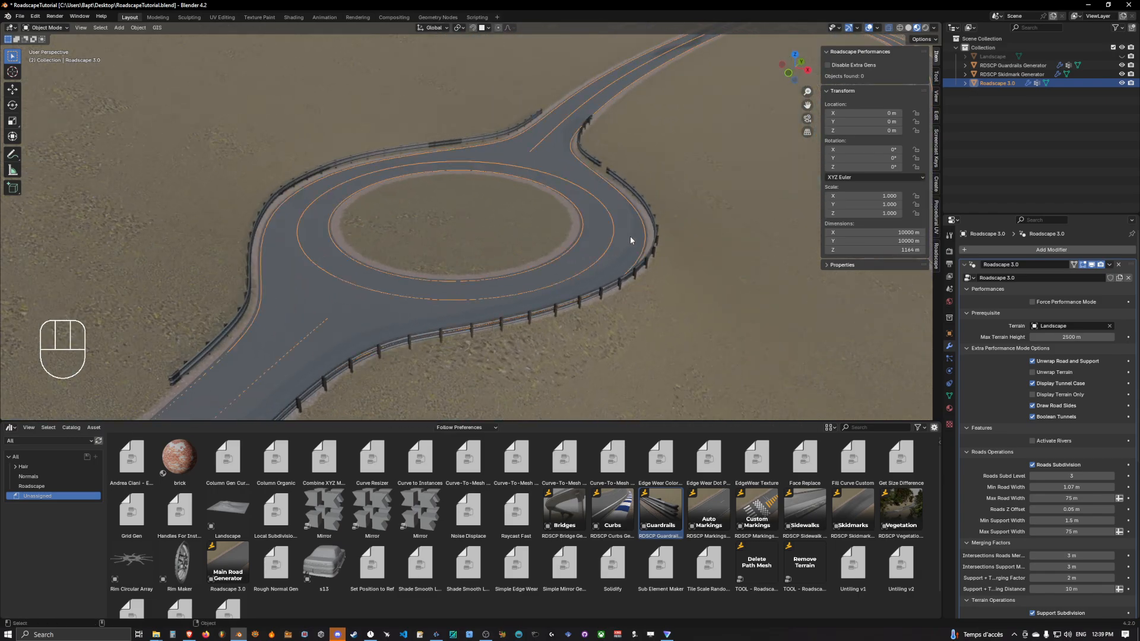